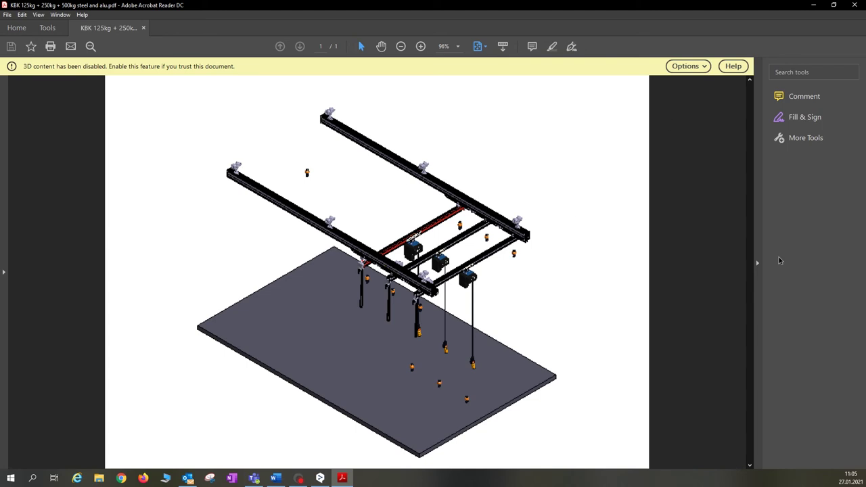
Step: Trust the crane PDF's 3D content one time only and activate the model
{"action": "left_click", "coordinate": [758, 266]}
{"action": "left_click", "coordinate": [768, 66]}
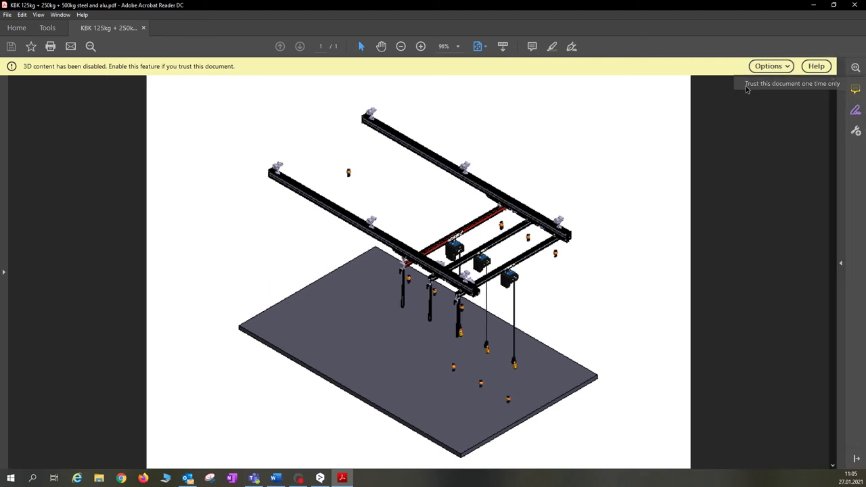
{"action": "left_click", "coordinate": [748, 87]}
{"action": "left_click", "coordinate": [427, 170]}
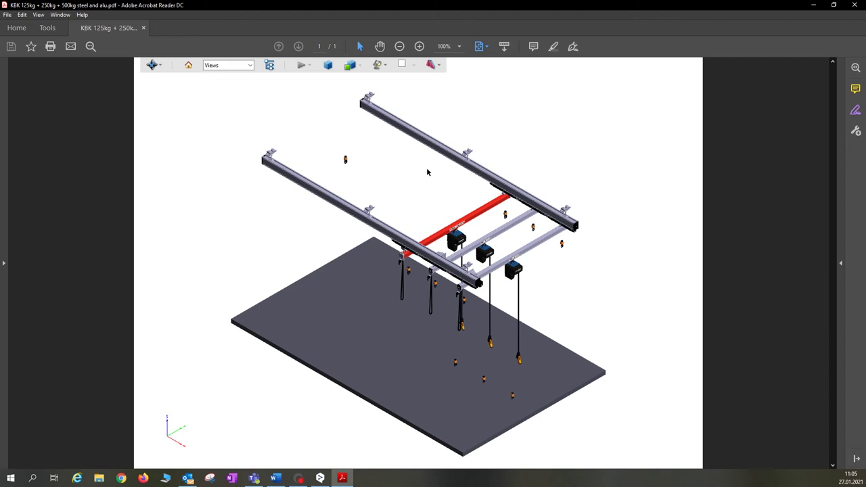
Step: Rotate and zoom in on the KBK 500 kg, 250 kg and 125 kg DEMAG hoists
{"action": "left_click_drag", "start_coordinate": [530, 385], "coordinate": [502, 366]}
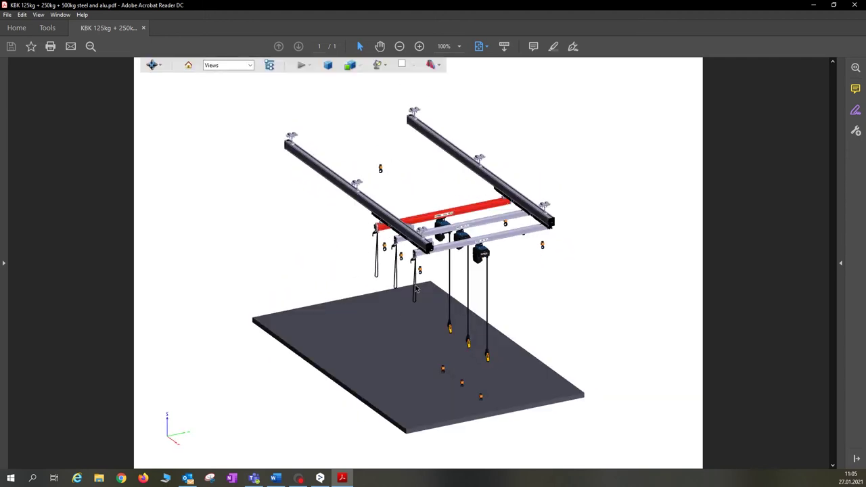
{"action": "scroll", "coordinate": [416, 289], "scroll_direction": "up", "scroll_amount": 3}
{"action": "scroll", "coordinate": [516, 274], "scroll_direction": "up", "scroll_amount": 3}
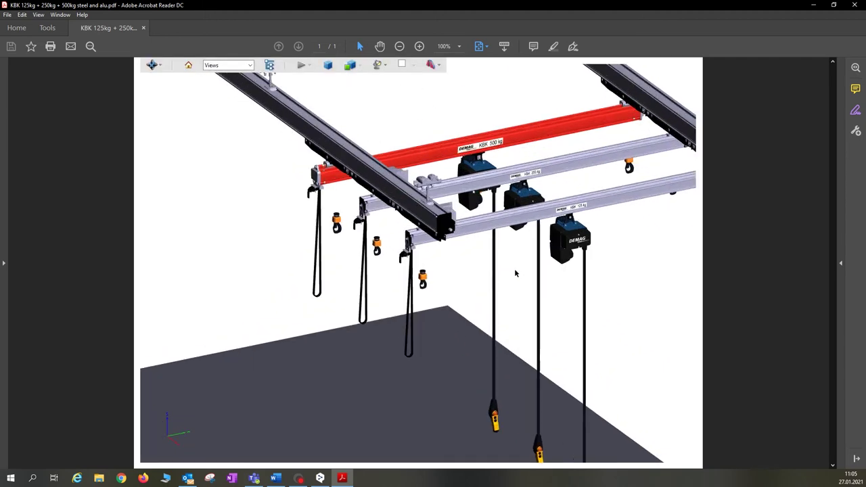
{"action": "scroll", "coordinate": [516, 274], "scroll_direction": "up", "scroll_amount": 2}
{"action": "left_click_drag", "start_coordinate": [577, 259], "coordinate": [410, 339]}
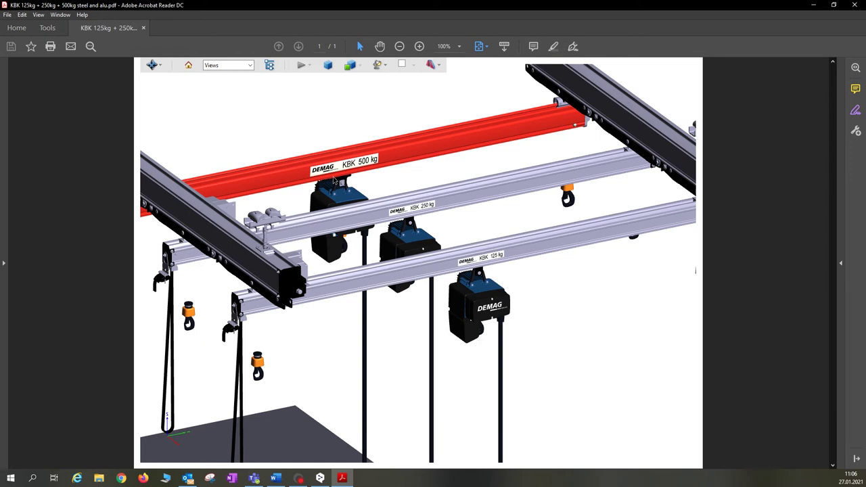
Step: In the Model Tree, expand Crane_KBKWorkSt and hide the BUILDING_XM2 floor plate
{"action": "left_click", "coordinate": [269, 66]}
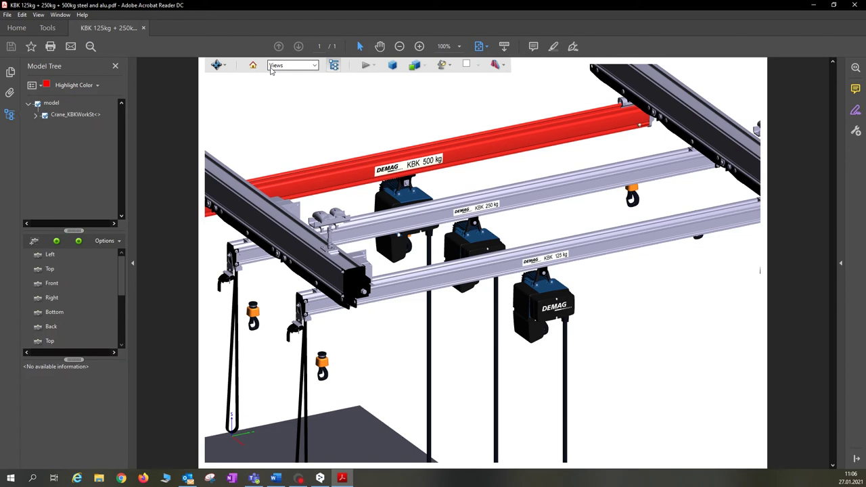
{"action": "left_click", "coordinate": [36, 117]}
{"action": "scroll", "coordinate": [303, 208], "scroll_direction": "down", "scroll_amount": 5}
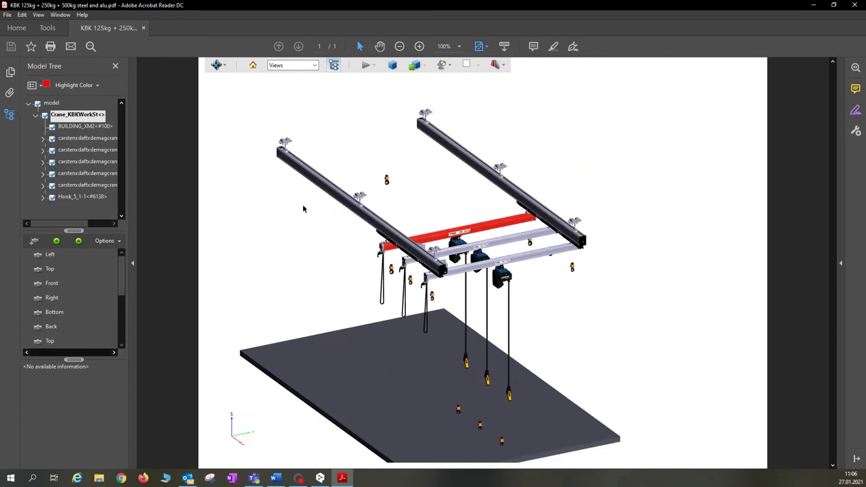
{"action": "scroll", "coordinate": [304, 209], "scroll_direction": "up", "scroll_amount": 3}
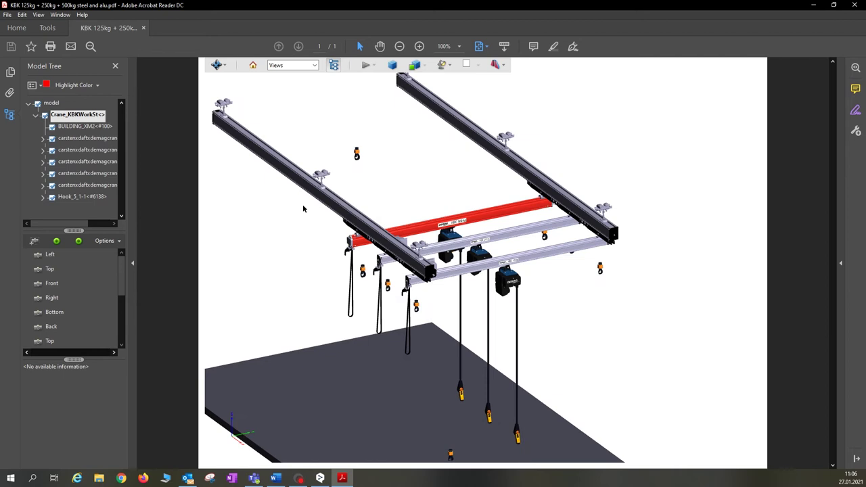
{"action": "scroll", "coordinate": [304, 206], "scroll_direction": "down", "scroll_amount": 2}
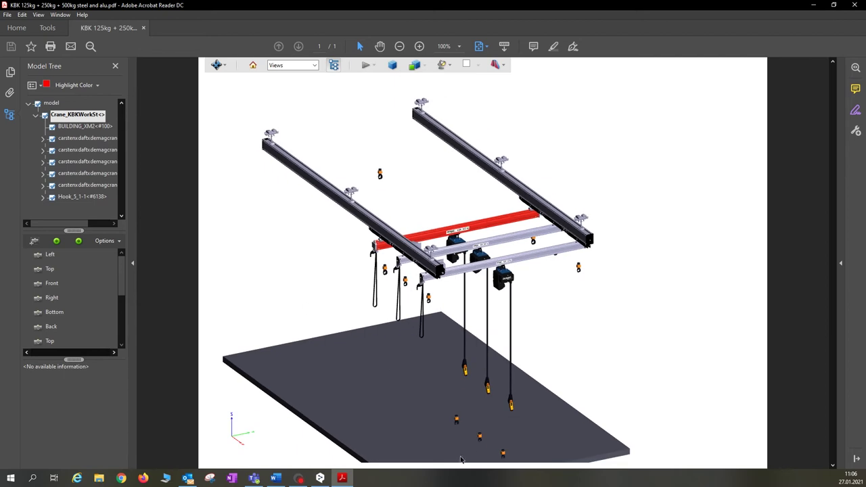
{"action": "left_click", "coordinate": [52, 128]}
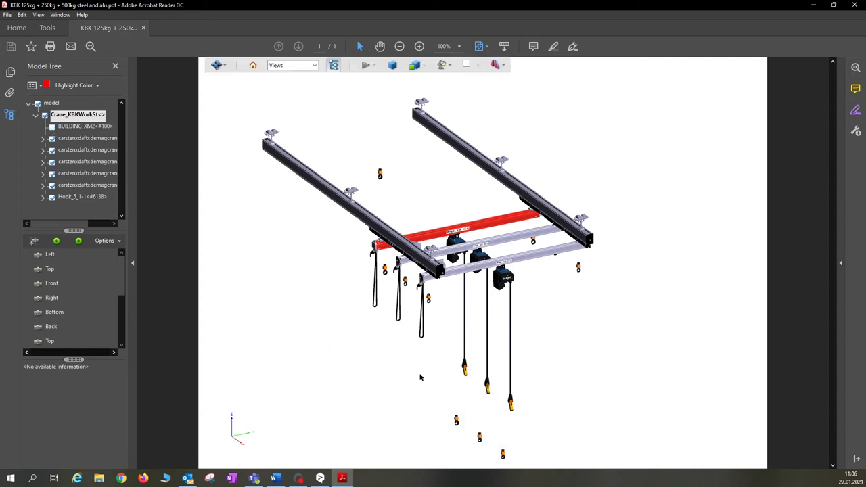
Step: Locate floating hooks and hide two Hook_1_2 nodes and a Hook_5_1-1 node
{"action": "left_click_drag", "start_coordinate": [454, 406], "coordinate": [452, 402]}
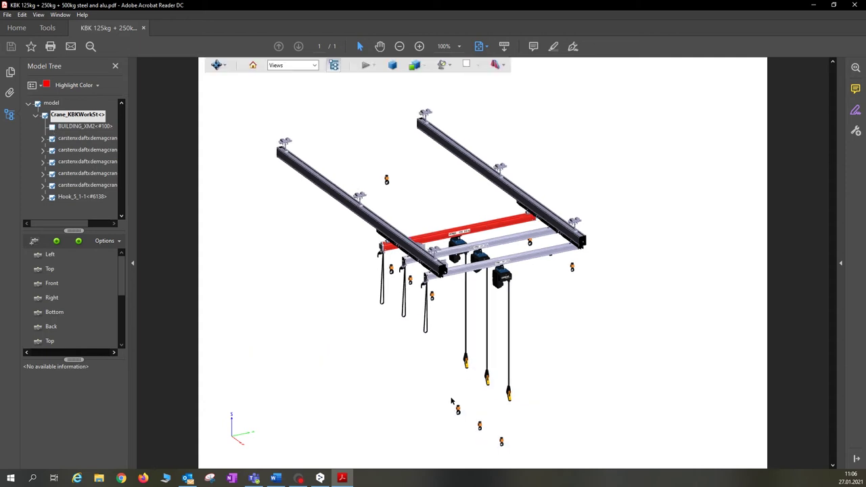
{"action": "left_click", "coordinate": [502, 444]}
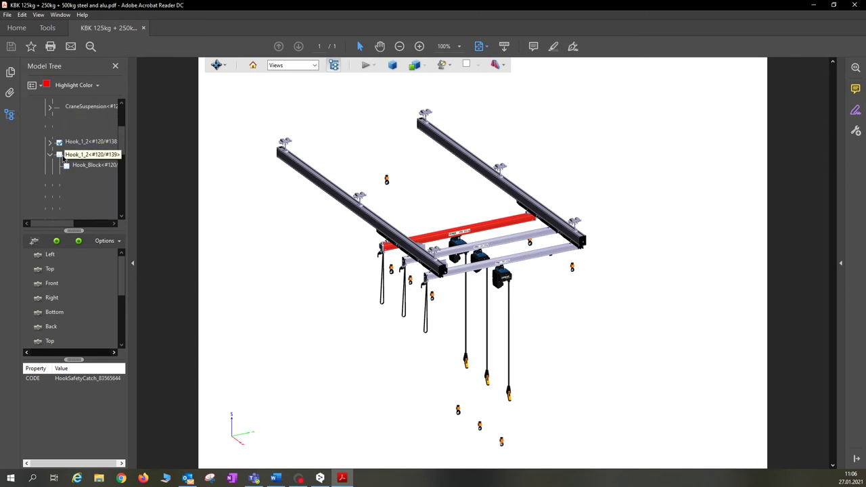
{"action": "left_click", "coordinate": [60, 154]}
{"action": "left_click", "coordinate": [60, 142]}
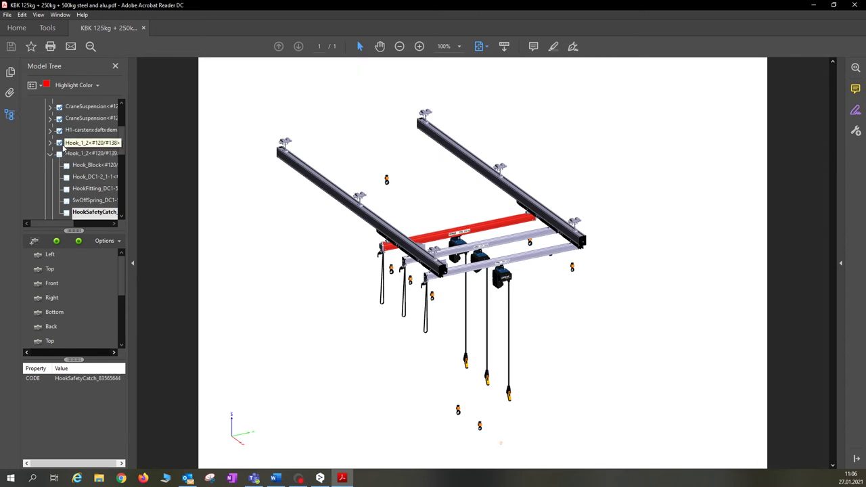
{"action": "scroll", "coordinate": [62, 156], "scroll_direction": "down", "scroll_amount": 2}
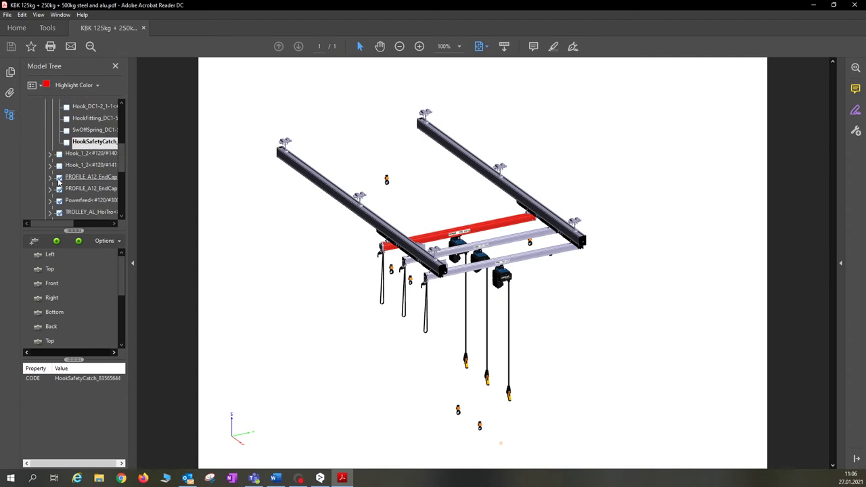
{"action": "left_click", "coordinate": [481, 426]}
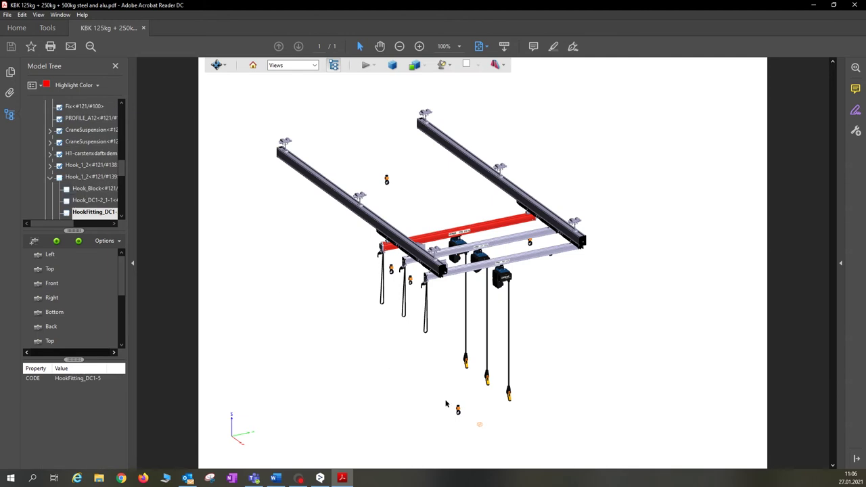
{"action": "left_click", "coordinate": [457, 410]}
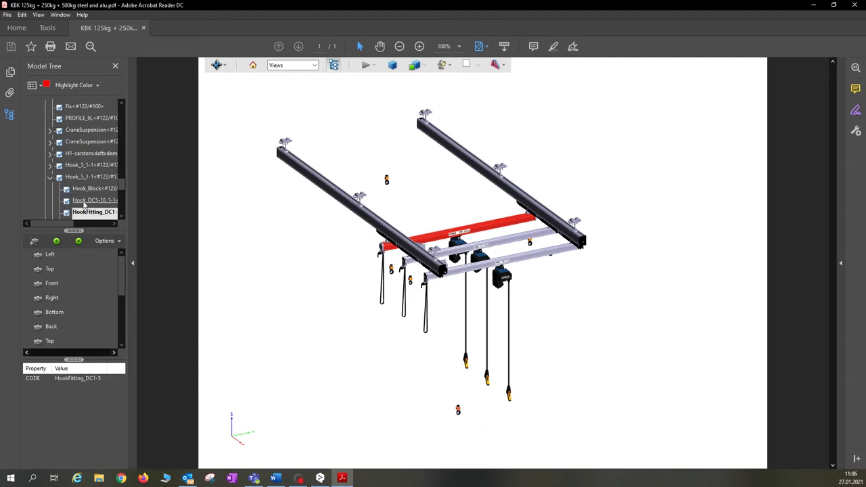
{"action": "left_click", "coordinate": [58, 178]}
Step: Hide the remaining floating Hook_1_2 and Hook_5_1-1 hooks, then clear the part selection
{"action": "left_click", "coordinate": [411, 282]}
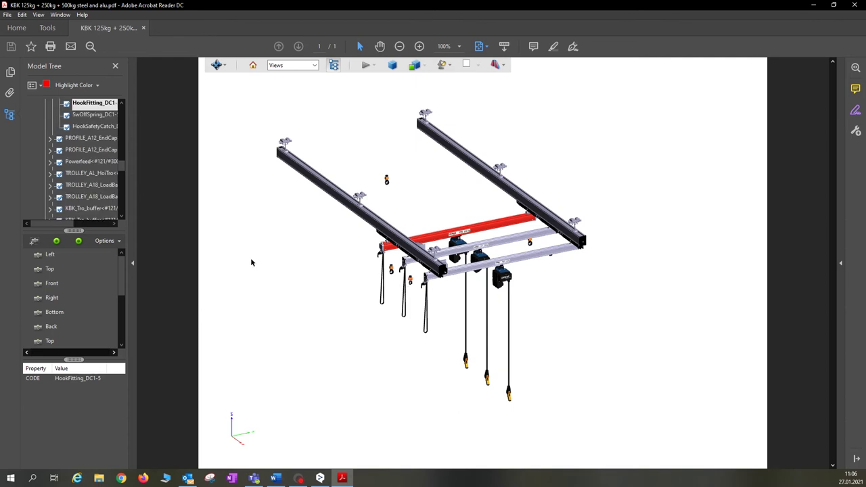
{"action": "scroll", "coordinate": [82, 169], "scroll_direction": "up", "scroll_amount": 2}
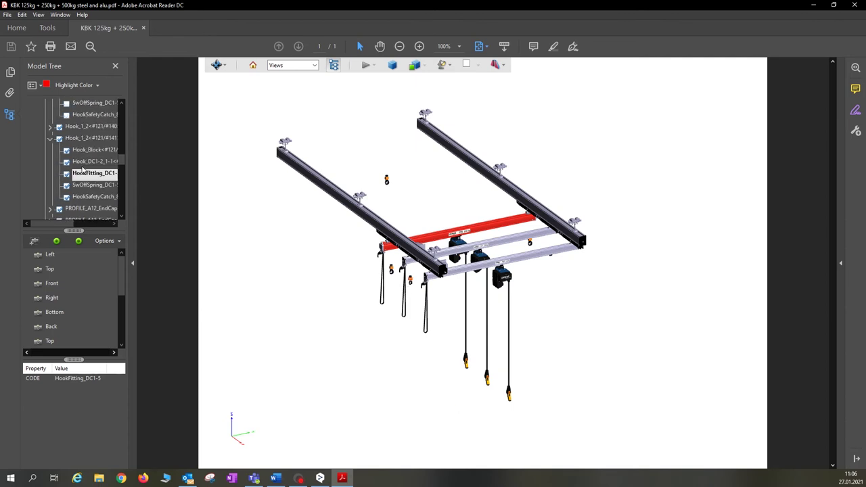
{"action": "left_click", "coordinate": [59, 139]}
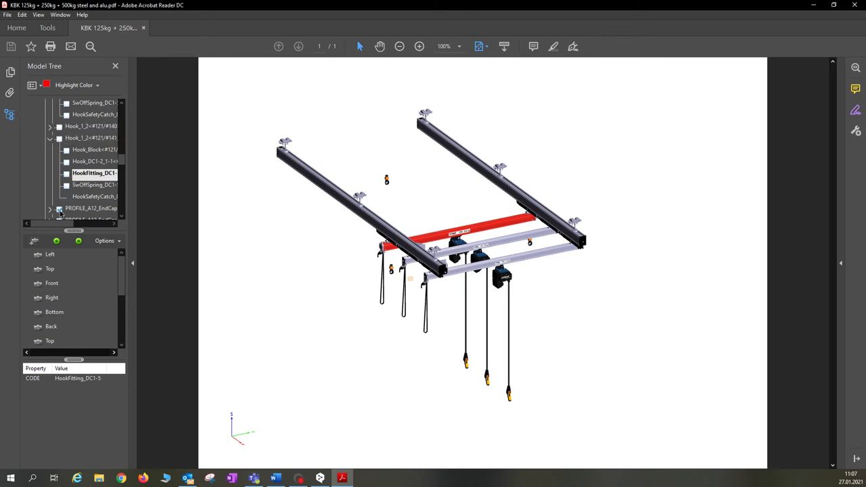
{"action": "mouse_move", "coordinate": [285, 245]}
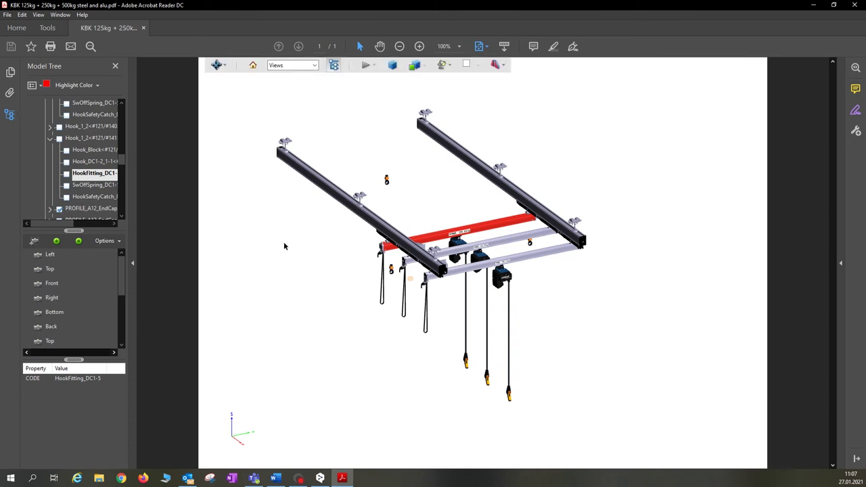
{"action": "left_click", "coordinate": [391, 271]}
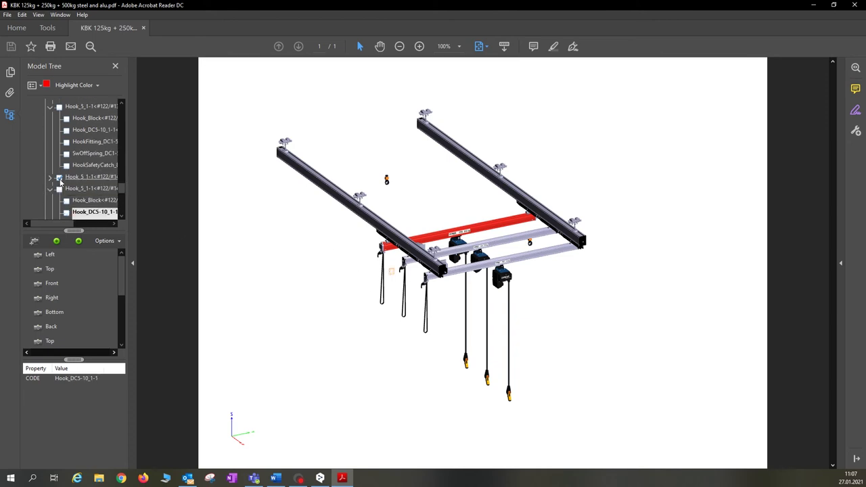
{"action": "mouse_move", "coordinate": [311, 188]}
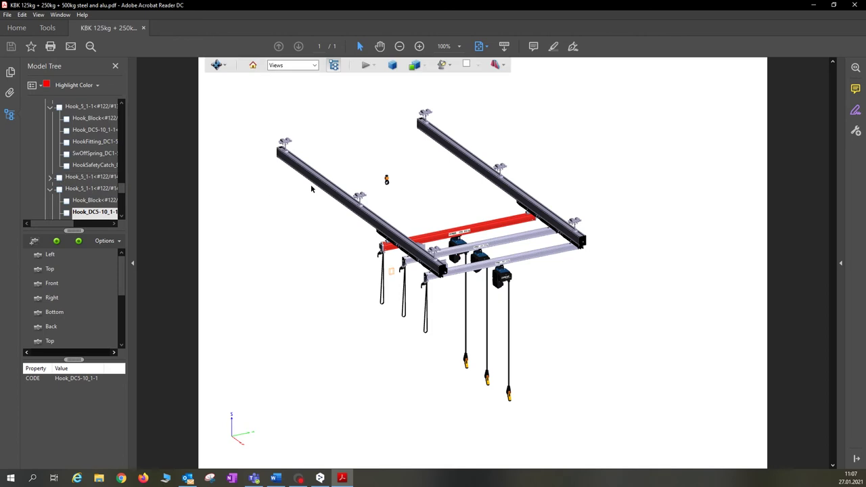
{"action": "left_click", "coordinate": [387, 180]}
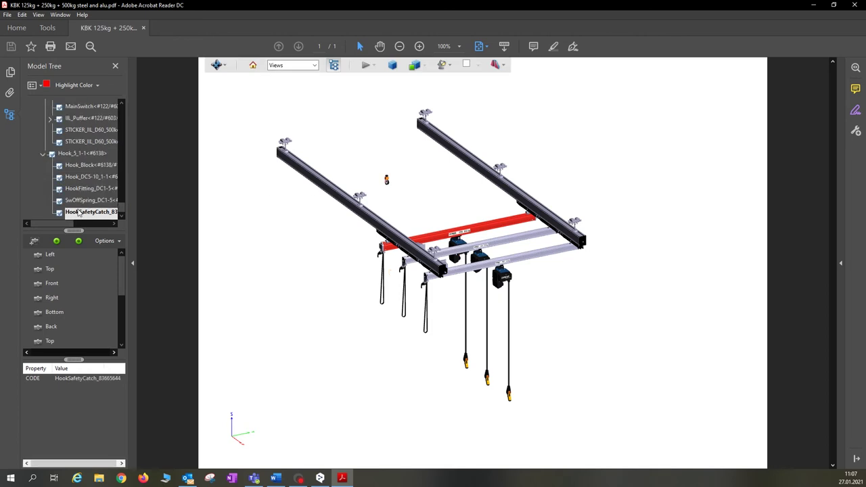
{"action": "left_click", "coordinate": [52, 154]}
{"action": "left_click", "coordinate": [535, 377]}
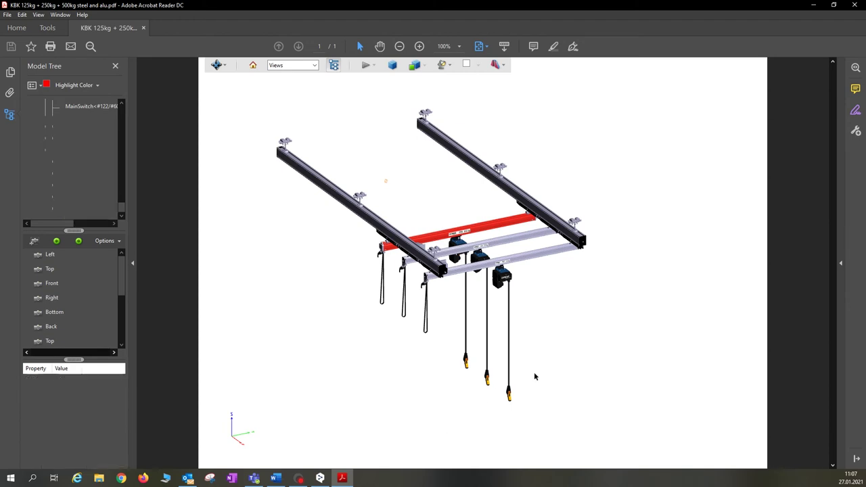
Step: Orbit, pan and zoom until the runway rails and three bridges fill the view
{"action": "mouse_move", "coordinate": [533, 377]}
{"action": "left_mouse_down"}
{"action": "mouse_move", "coordinate": [512, 317]}
{"action": "mouse_move", "coordinate": [494, 350]}
{"action": "mouse_move", "coordinate": [452, 376]}
{"action": "mouse_move", "coordinate": [509, 406]}
{"action": "mouse_move", "coordinate": [587, 409]}
{"action": "mouse_move", "coordinate": [627, 346]}
{"action": "mouse_move", "coordinate": [579, 304]}
{"action": "mouse_move", "coordinate": [528, 323]}
{"action": "mouse_move", "coordinate": [528, 360]}
{"action": "mouse_move", "coordinate": [541, 361]}
{"action": "left_mouse_up"}
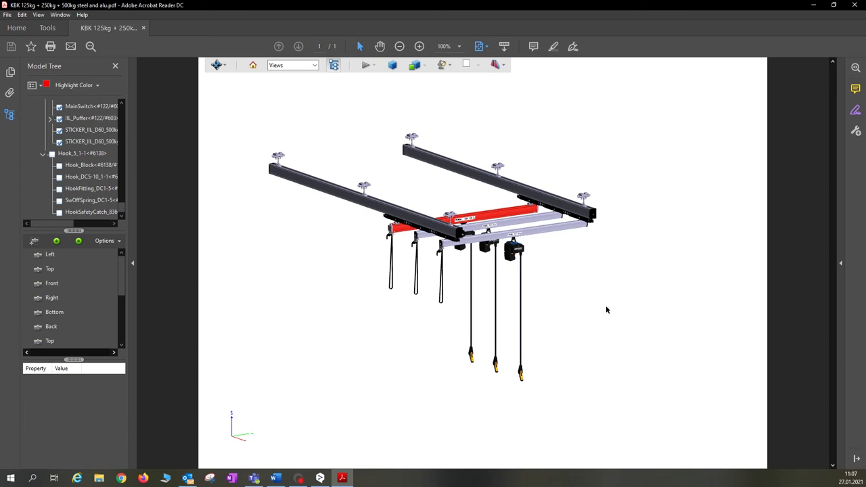
{"action": "mouse_move", "coordinate": [606, 309]}
{"action": "middle_mouse_down"}
{"action": "mouse_move", "coordinate": [501, 325]}
{"action": "mouse_move", "coordinate": [426, 237]}
{"action": "mouse_move", "coordinate": [631, 252]}
{"action": "mouse_move", "coordinate": [662, 296]}
{"action": "mouse_move", "coordinate": [615, 301]}
{"action": "middle_mouse_up"}
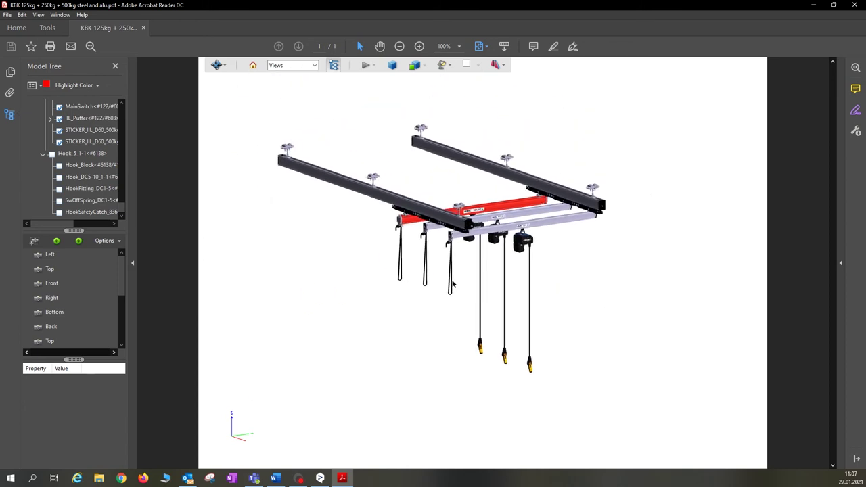
{"action": "scroll", "coordinate": [459, 277], "scroll_direction": "up", "scroll_amount": 5}
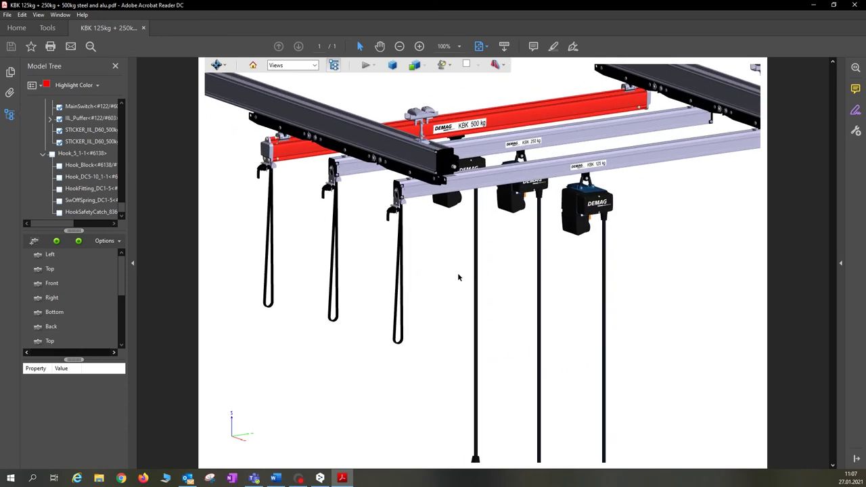
{"action": "middle_click_drag", "start_coordinate": [486, 276], "coordinate": [476, 402]}
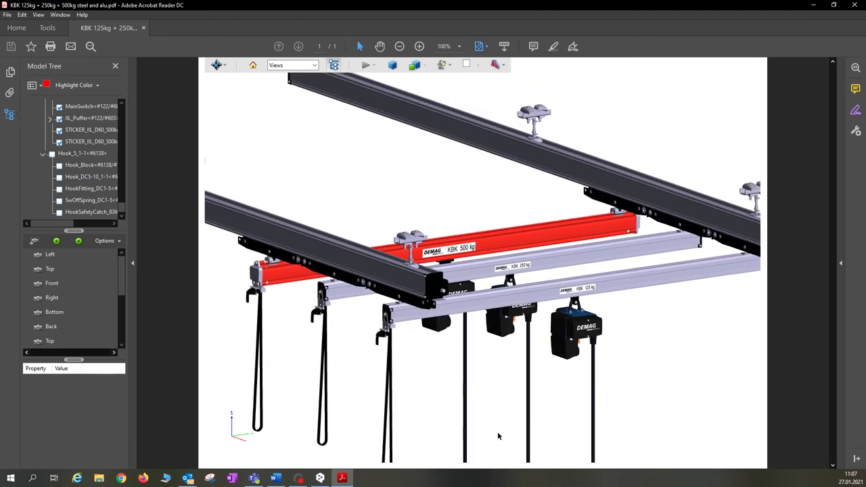
{"action": "left_click_drag", "start_coordinate": [498, 437], "coordinate": [633, 342]}
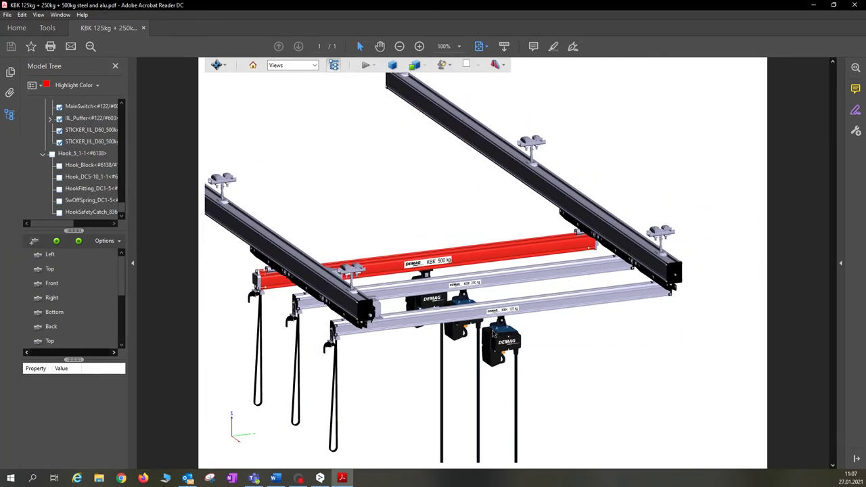
Step: Switch the 3D navigation tool from Spin to Rotate and turn the crane around
{"action": "right_click", "coordinate": [434, 218]}
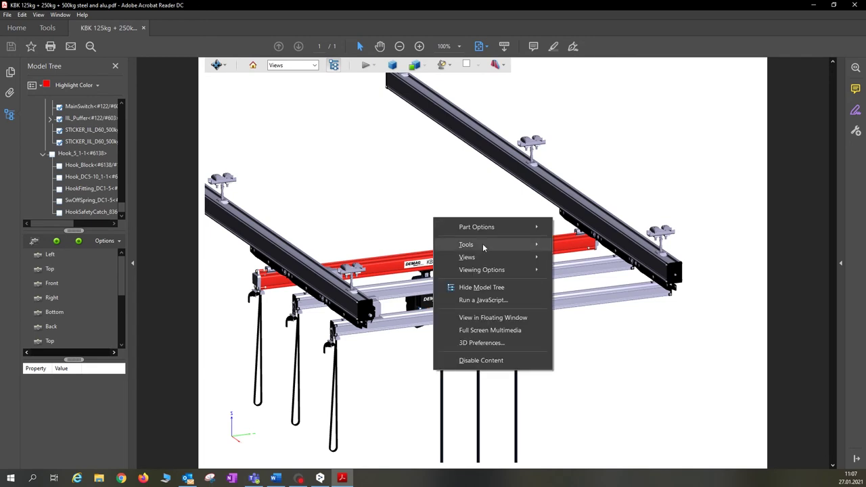
{"action": "mouse_move", "coordinate": [482, 246]}
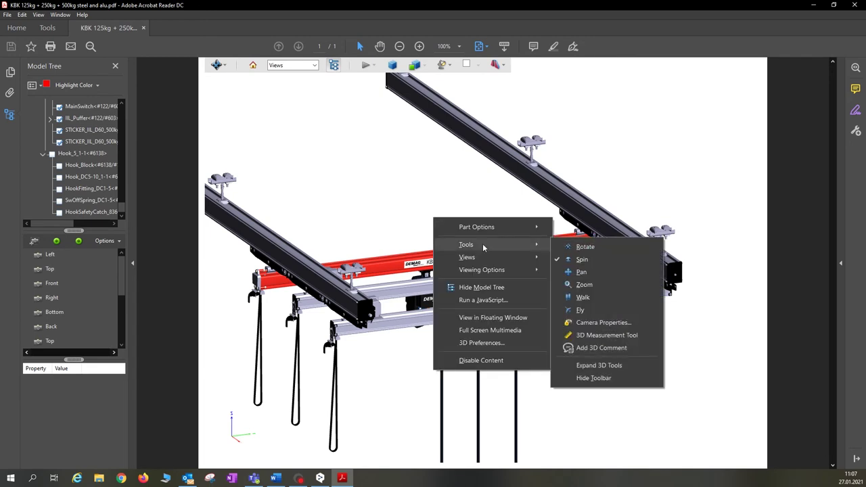
{"action": "left_click", "coordinate": [586, 248]}
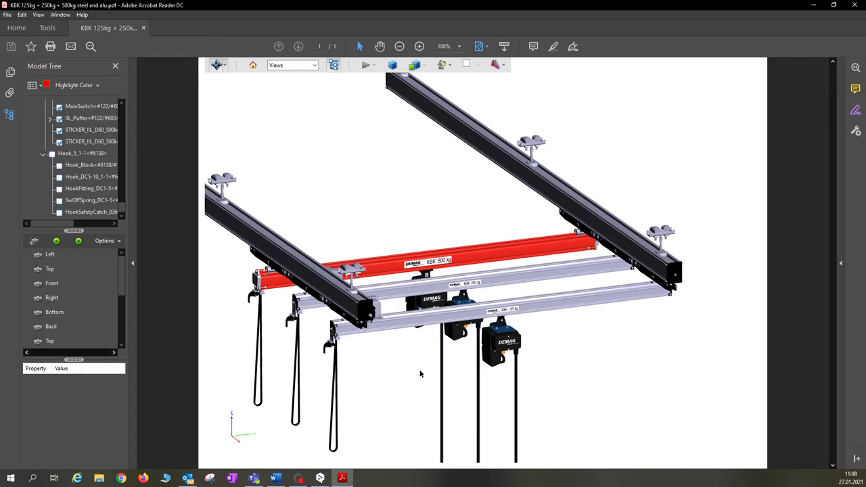
{"action": "left_click_drag", "start_coordinate": [420, 375], "coordinate": [433, 356]}
Step: Switch 3D navigation back to Spin and show the crane from the preset Left view
{"action": "right_click", "coordinate": [581, 358]}
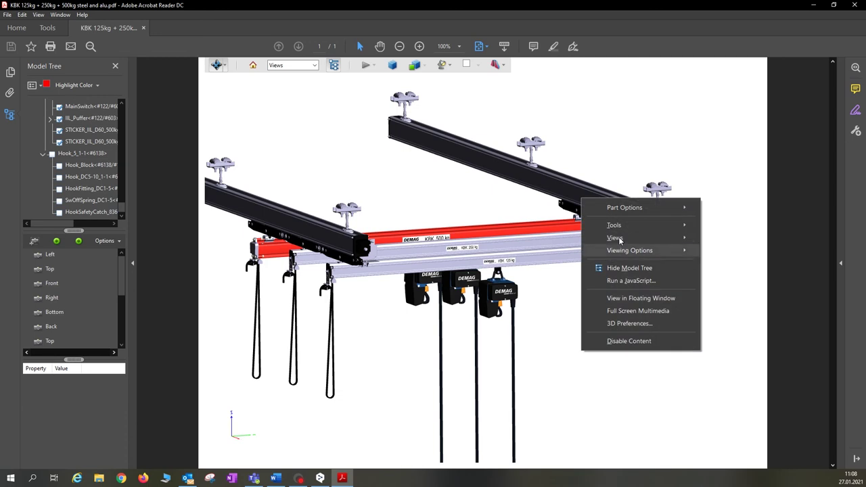
{"action": "mouse_move", "coordinate": [626, 226]}
{"action": "left_click", "coordinate": [727, 240]}
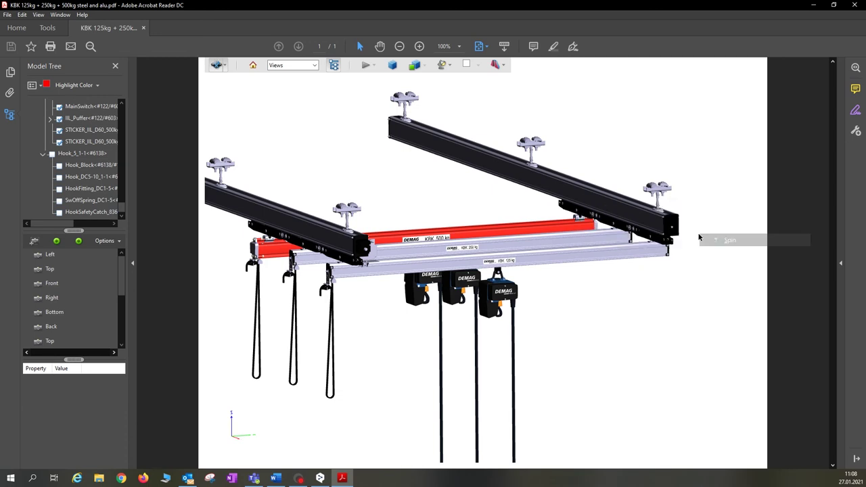
{"action": "right_click", "coordinate": [533, 223]}
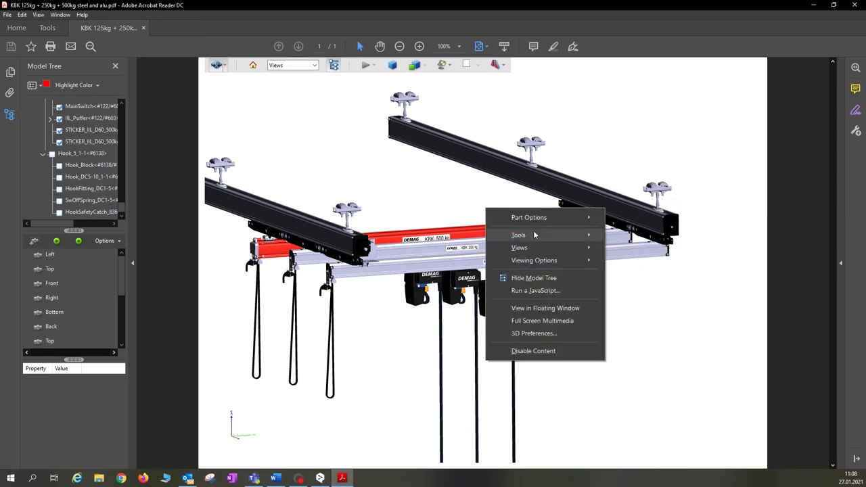
{"action": "mouse_move", "coordinate": [535, 235]}
{"action": "mouse_move", "coordinate": [531, 249]}
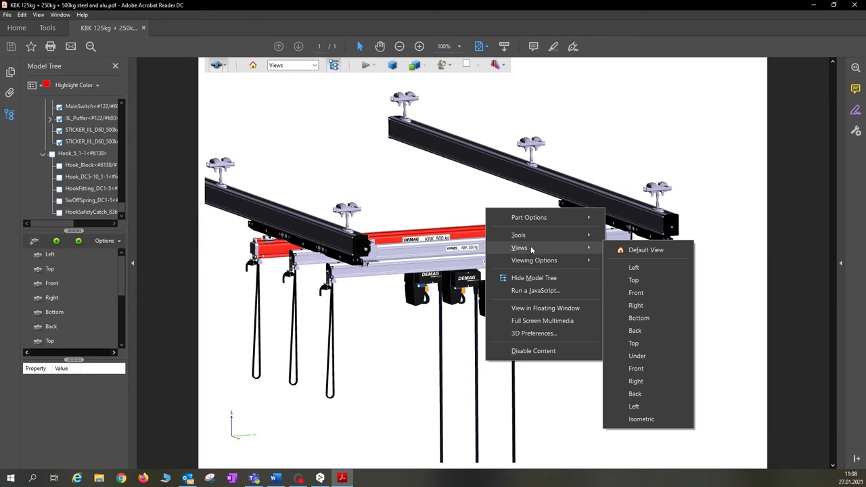
{"action": "left_click", "coordinate": [634, 268]}
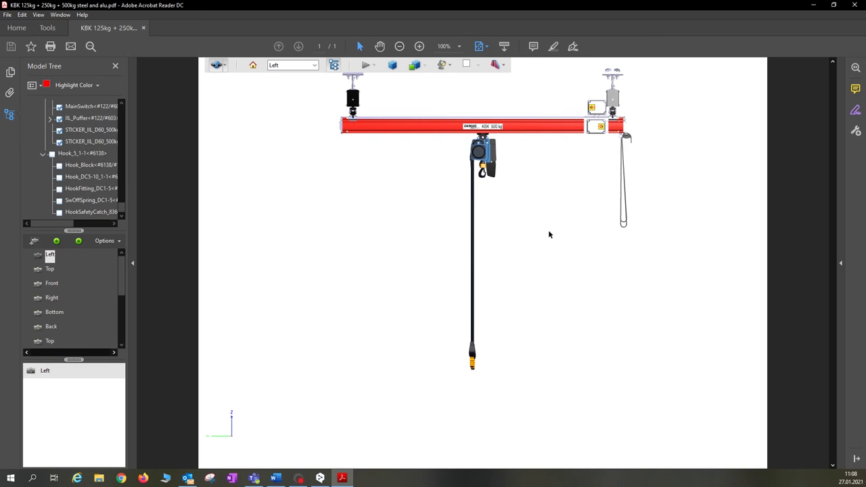
Step: Apply the Top, then Isometric preset views, and turn and zoom the crane slightly
{"action": "right_click", "coordinate": [541, 231]}
{"action": "mouse_move", "coordinate": [577, 269]}
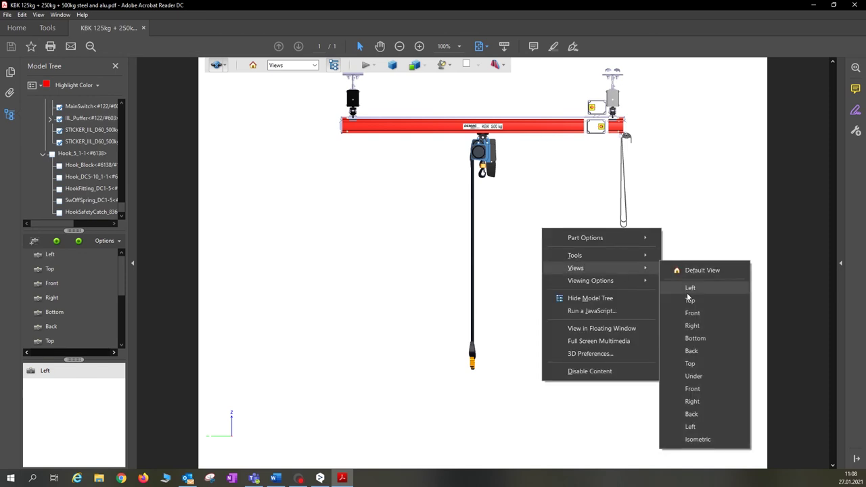
{"action": "left_click", "coordinate": [691, 363]}
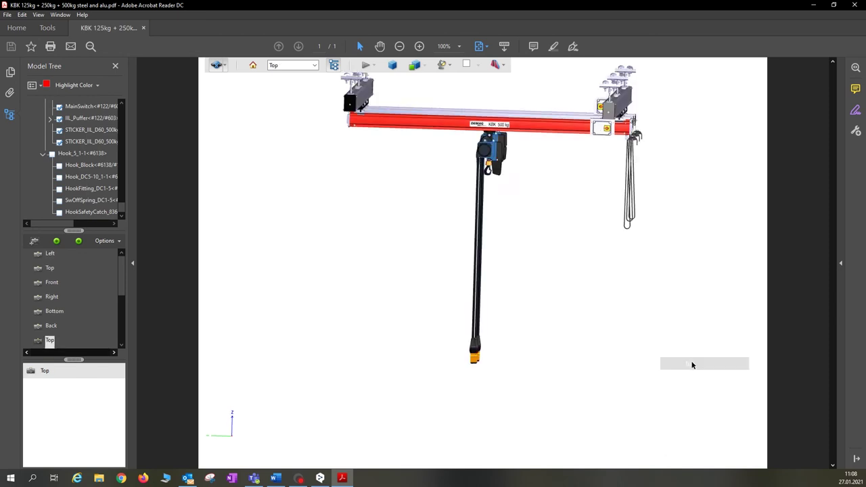
{"action": "right_click", "coordinate": [524, 286]}
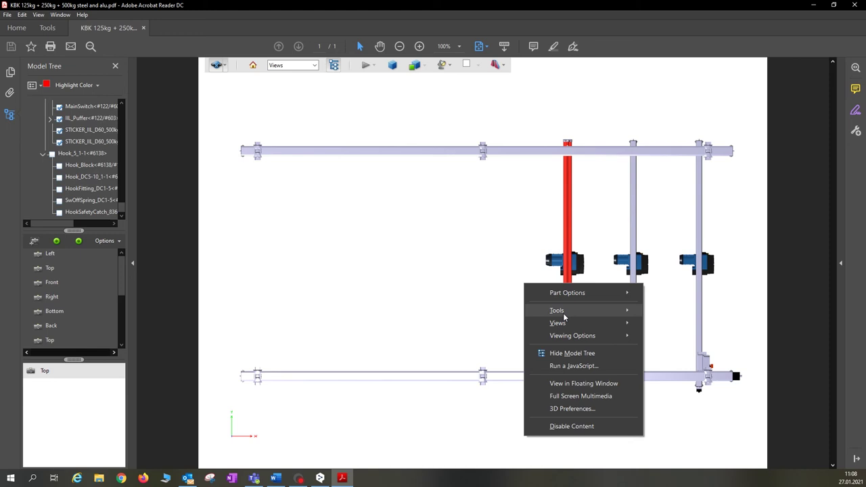
{"action": "mouse_move", "coordinate": [575, 323]}
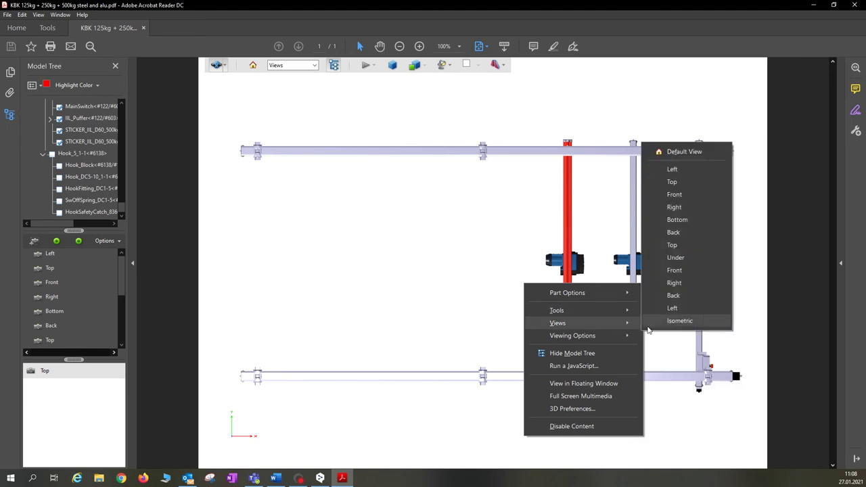
{"action": "left_click", "coordinate": [674, 322]}
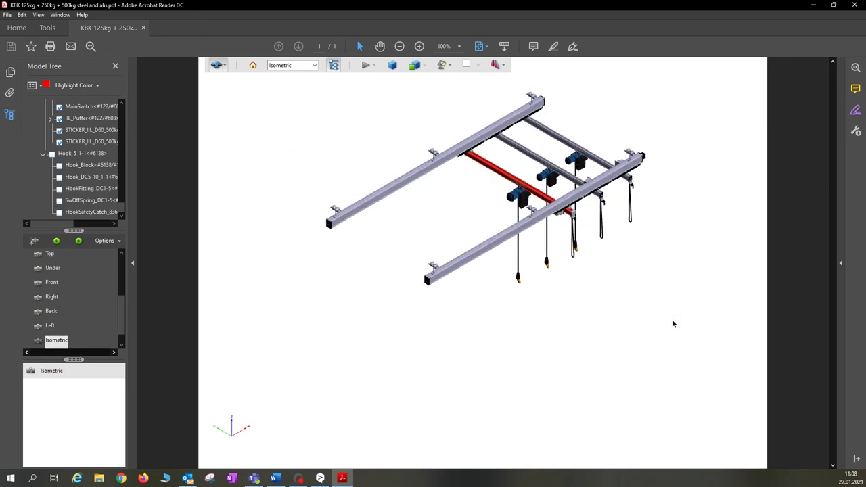
{"action": "left_click_drag", "start_coordinate": [619, 339], "coordinate": [454, 281]}
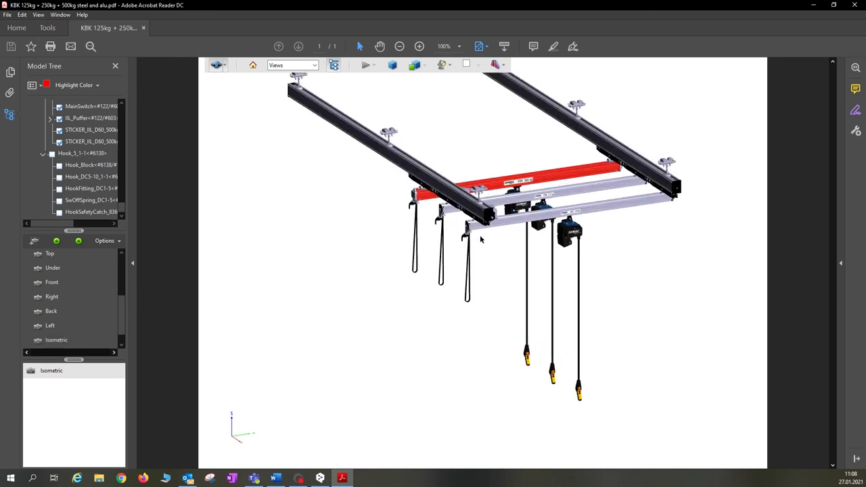
{"action": "scroll", "coordinate": [481, 239], "scroll_direction": "up", "scroll_amount": 1}
{"action": "right_click", "coordinate": [495, 232]}
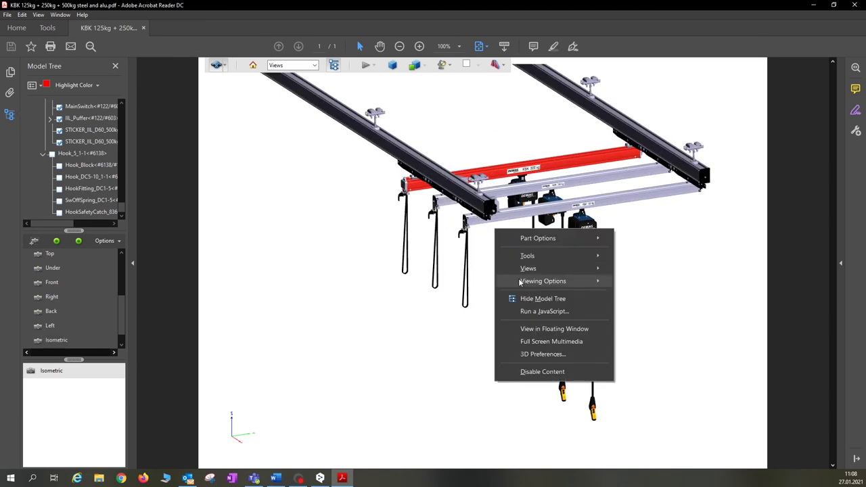
{"action": "mouse_move", "coordinate": [520, 281]}
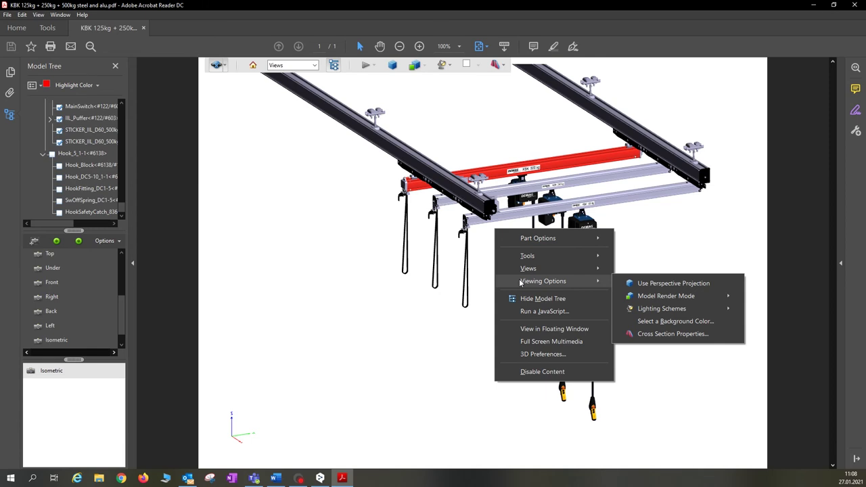
{"action": "mouse_move", "coordinate": [651, 296]}
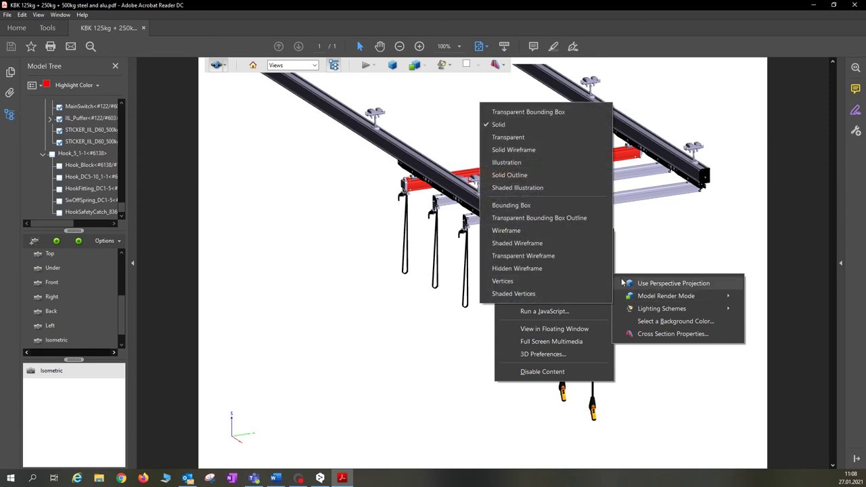
{"action": "left_click", "coordinate": [556, 138]}
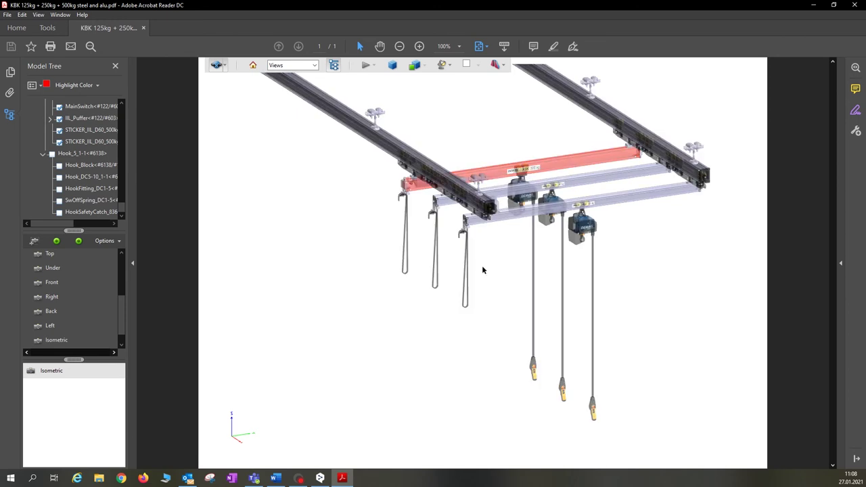
{"action": "right_click", "coordinate": [518, 249]}
{"action": "mouse_move", "coordinate": [564, 302]}
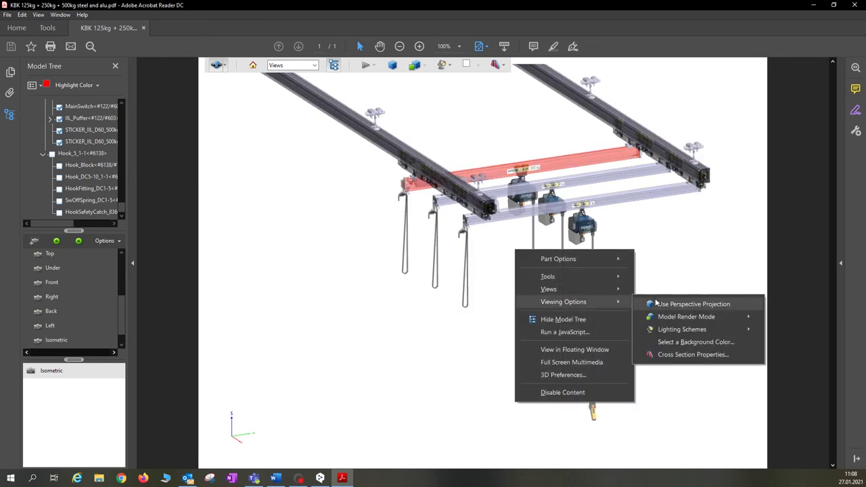
{"action": "mouse_move", "coordinate": [716, 316]}
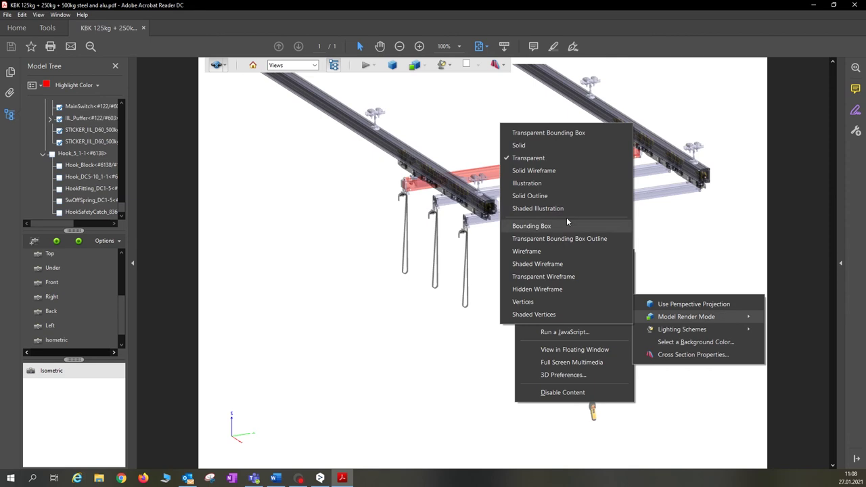
{"action": "left_click", "coordinate": [556, 184]}
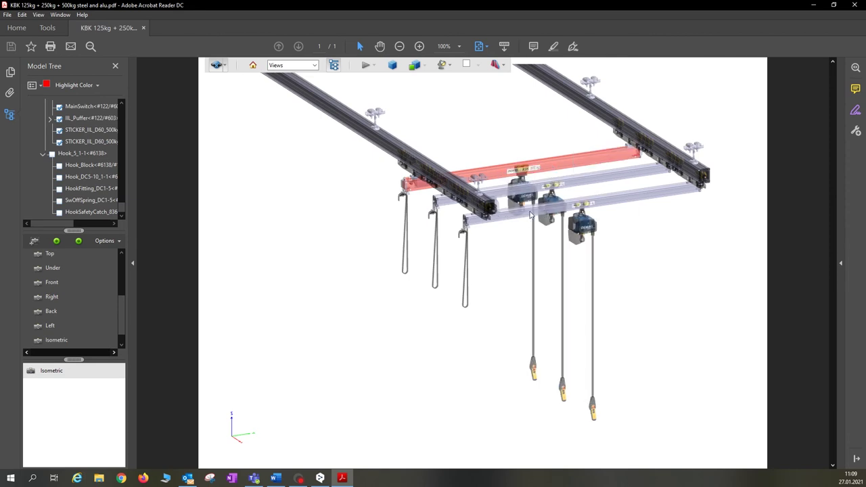
{"action": "right_click", "coordinate": [531, 213]}
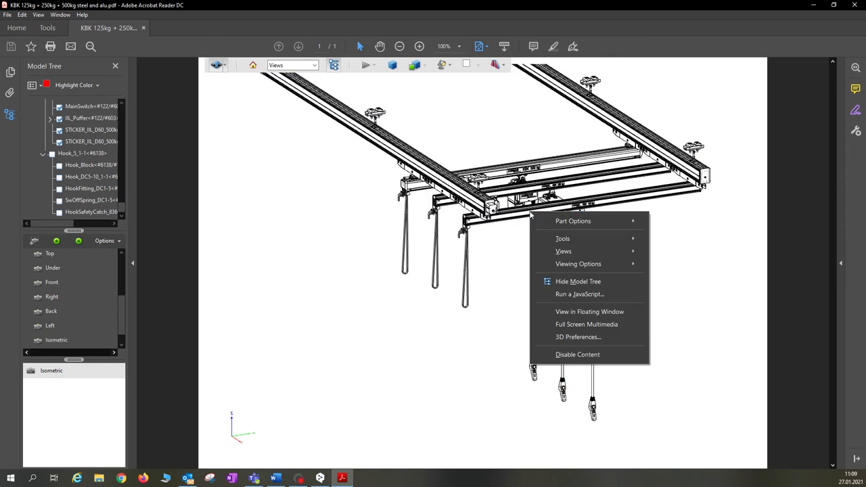
{"action": "left_click", "coordinate": [518, 250]}
{"action": "right_click", "coordinate": [527, 215]}
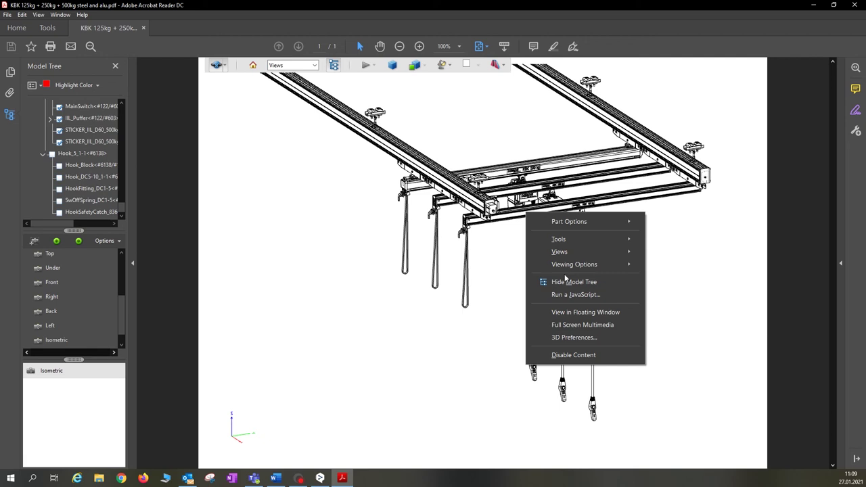
{"action": "mouse_move", "coordinate": [575, 266]}
{"action": "mouse_move", "coordinate": [694, 278]}
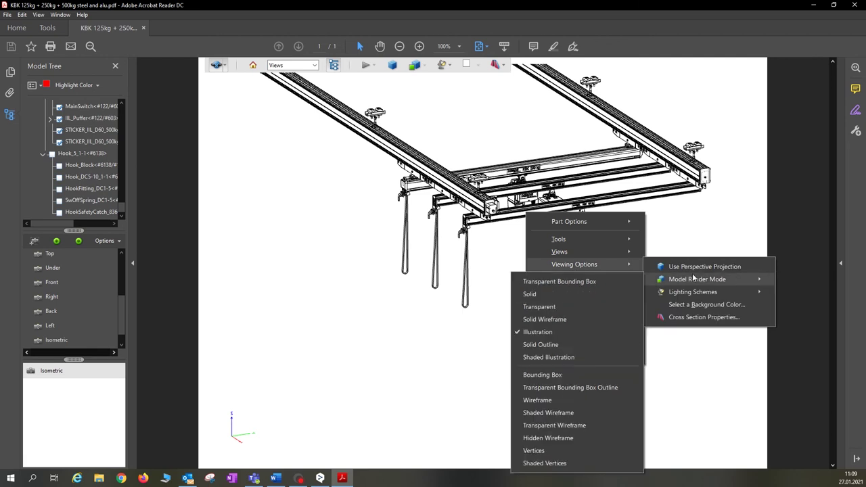
{"action": "left_click", "coordinate": [535, 294]}
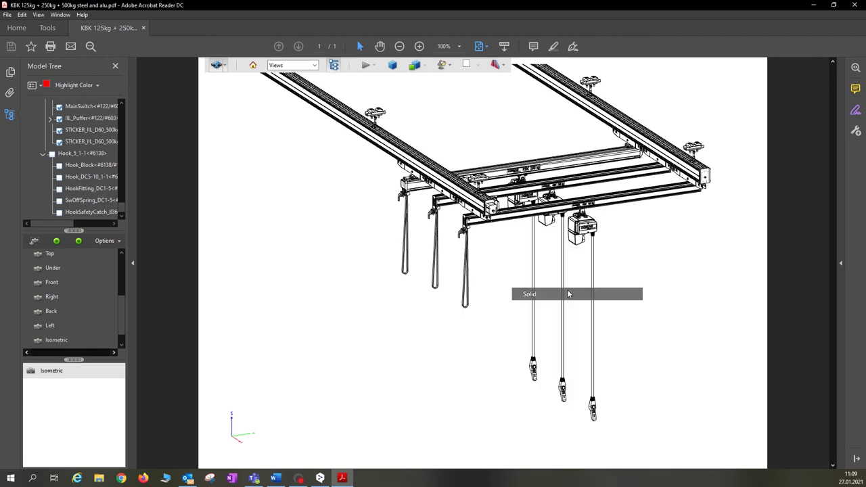
Step: Select the front silver 125 kg beam, PROFILE_A12, and bring it into a close, angled view
{"action": "middle_click_drag", "start_coordinate": [496, 294], "coordinate": [460, 427]}
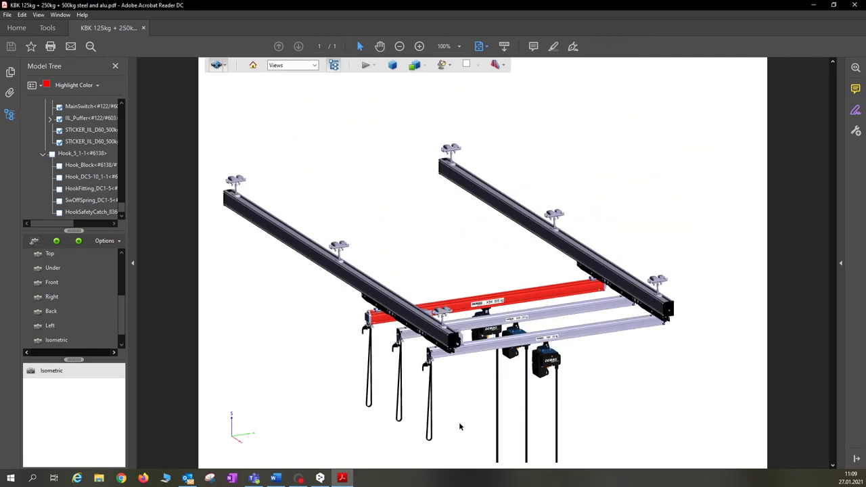
{"action": "left_click_drag", "start_coordinate": [633, 458], "coordinate": [572, 318]}
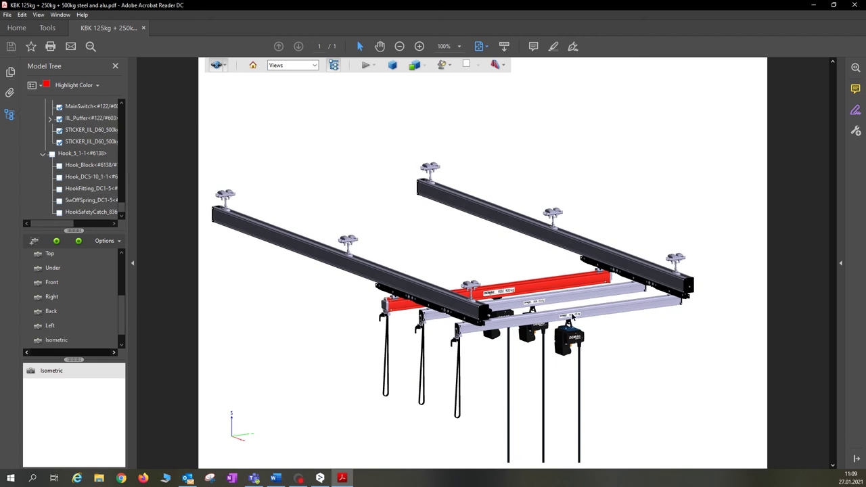
{"action": "left_click", "coordinate": [573, 318]}
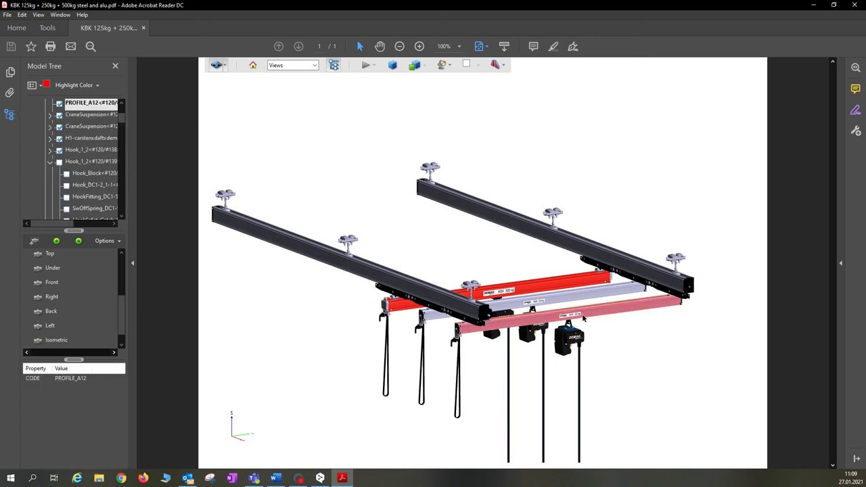
{"action": "scroll", "coordinate": [583, 318], "scroll_direction": "up", "scroll_amount": 3}
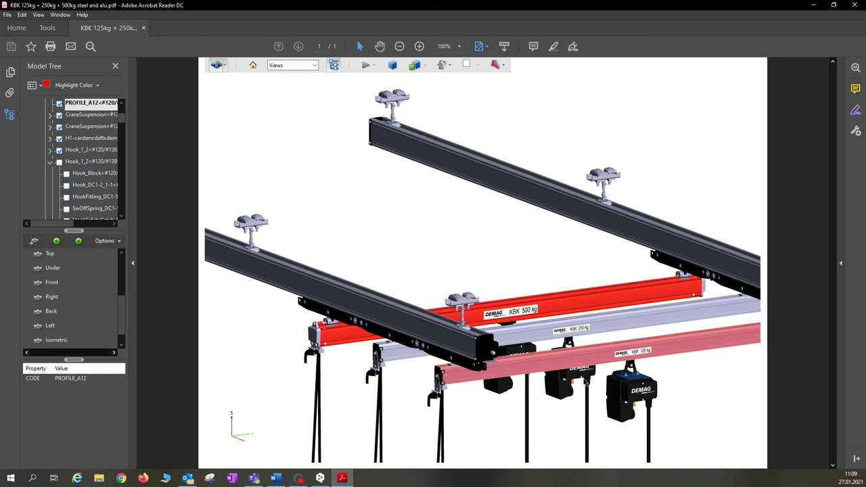
{"action": "middle_click_drag", "start_coordinate": [586, 380], "coordinate": [526, 254]}
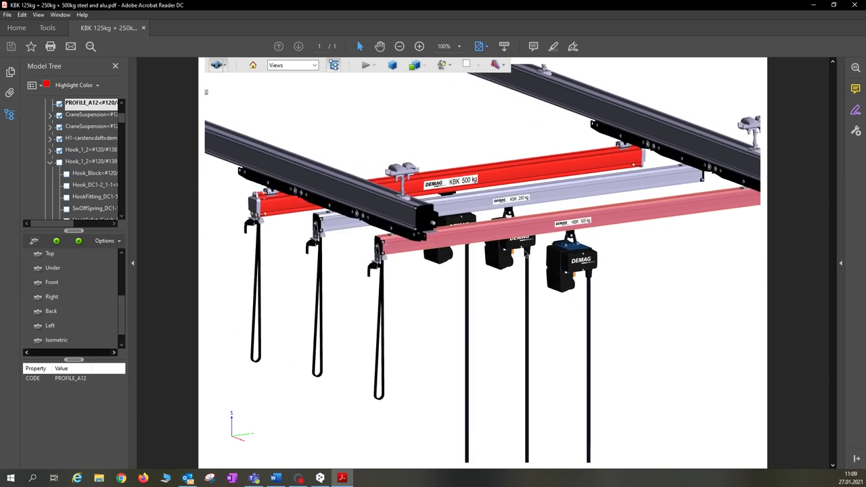
{"action": "left_click_drag", "start_coordinate": [526, 253], "coordinate": [530, 337]}
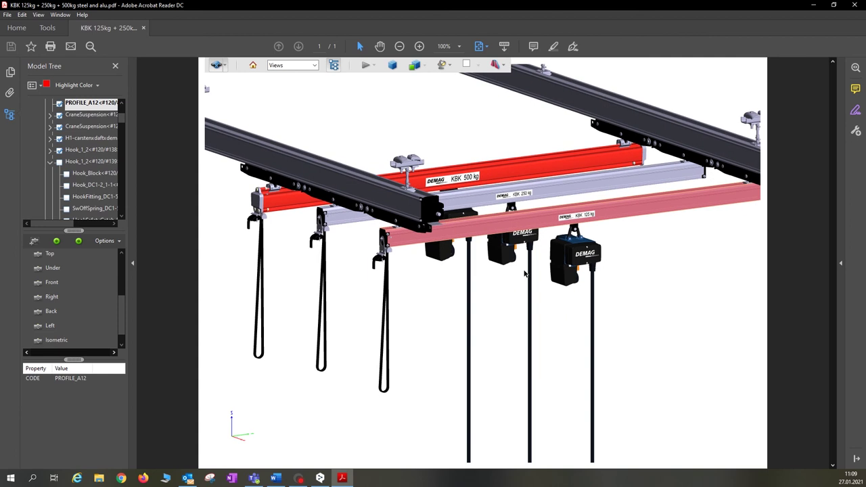
Step: Make the pink 125 kg beam transparent via Part Options
{"action": "right_click", "coordinate": [516, 227]}
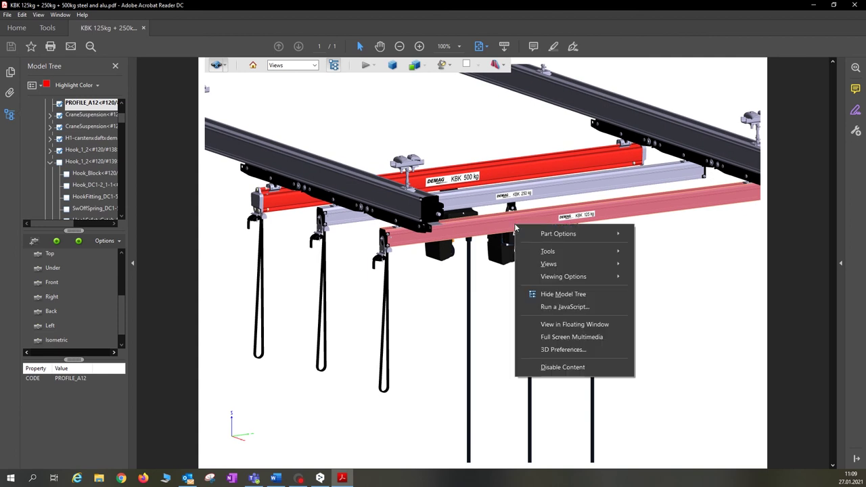
{"action": "mouse_move", "coordinate": [544, 234]}
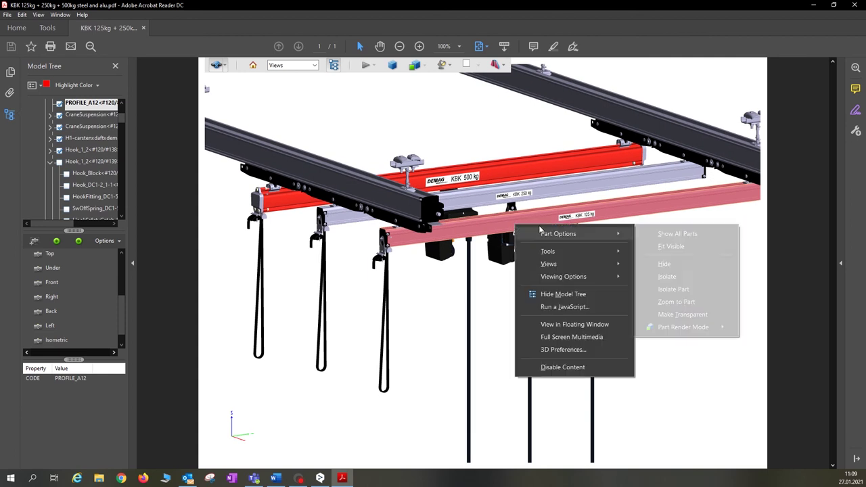
{"action": "left_click", "coordinate": [675, 317]}
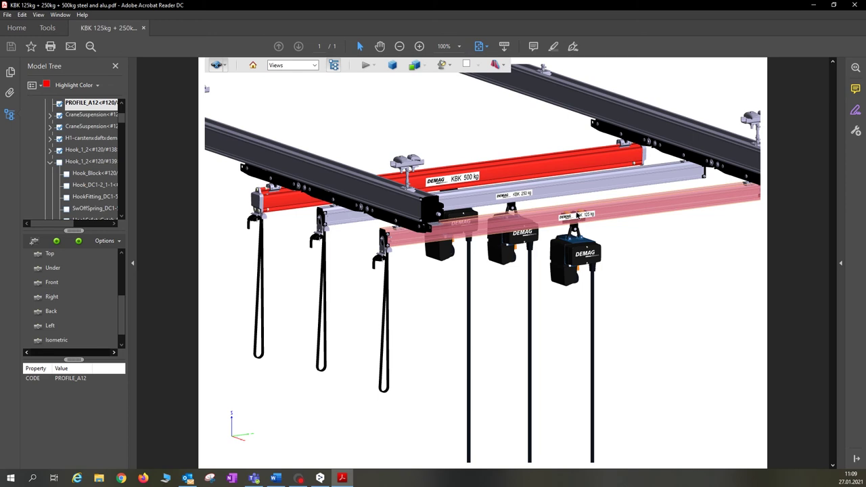
Step: Make the front black crane rail (PROFILE_A18) transparent and rotate toward a front view
{"action": "left_click", "coordinate": [399, 203]}
{"action": "right_click", "coordinate": [400, 202]}
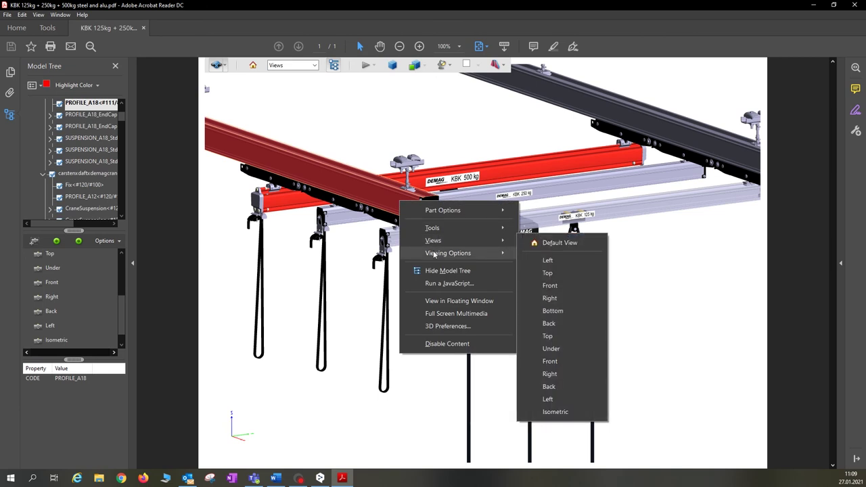
{"action": "mouse_move", "coordinate": [446, 210]}
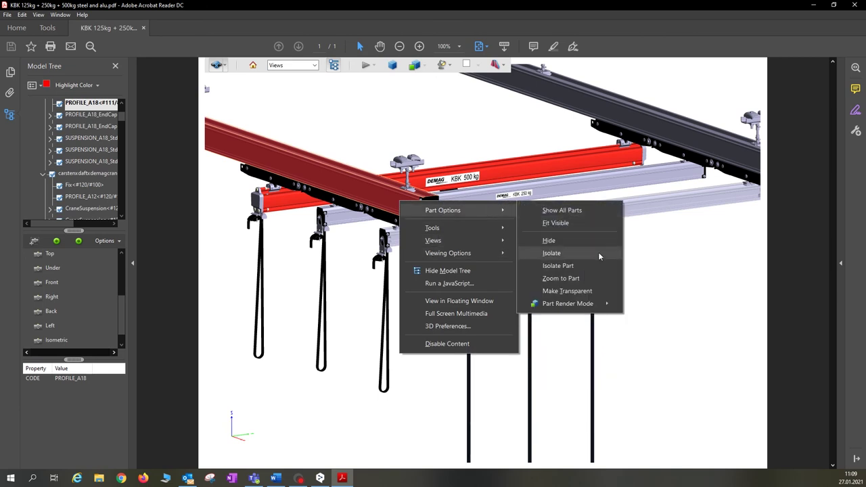
{"action": "left_click", "coordinate": [568, 292]}
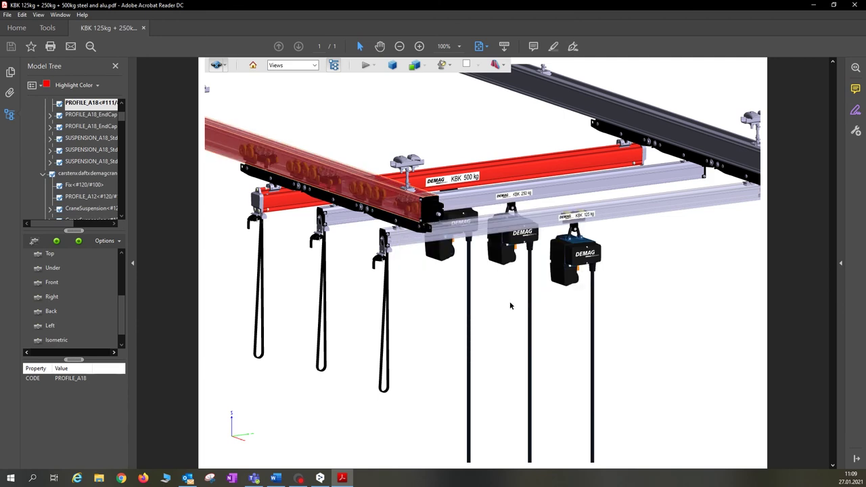
{"action": "mouse_move", "coordinate": [570, 308]}
{"action": "left_mouse_down"}
{"action": "mouse_move", "coordinate": [539, 334]}
{"action": "mouse_move", "coordinate": [526, 296]}
{"action": "mouse_move", "coordinate": [547, 290]}
{"action": "mouse_move", "coordinate": [536, 315]}
{"action": "mouse_move", "coordinate": [571, 308]}
{"action": "left_mouse_up"}
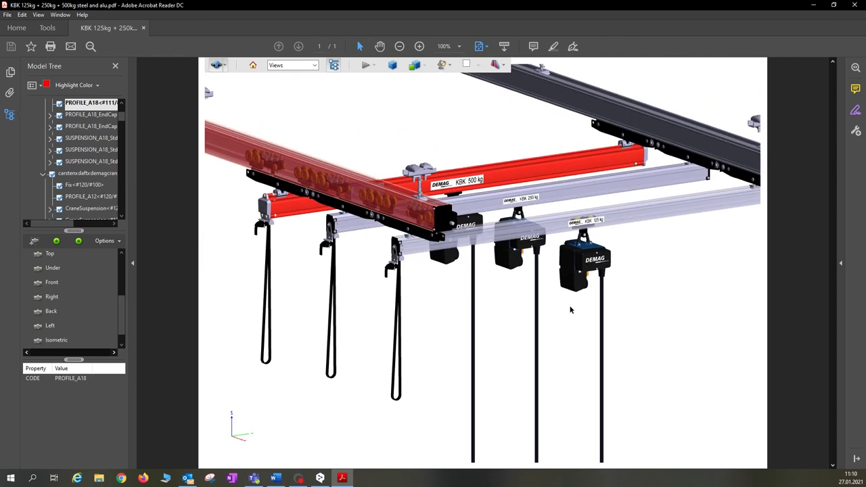
Step: In Cross Section Properties, enable a Z-axis section at 100% offset with the cutting plane hidden
{"action": "left_click", "coordinate": [504, 66]}
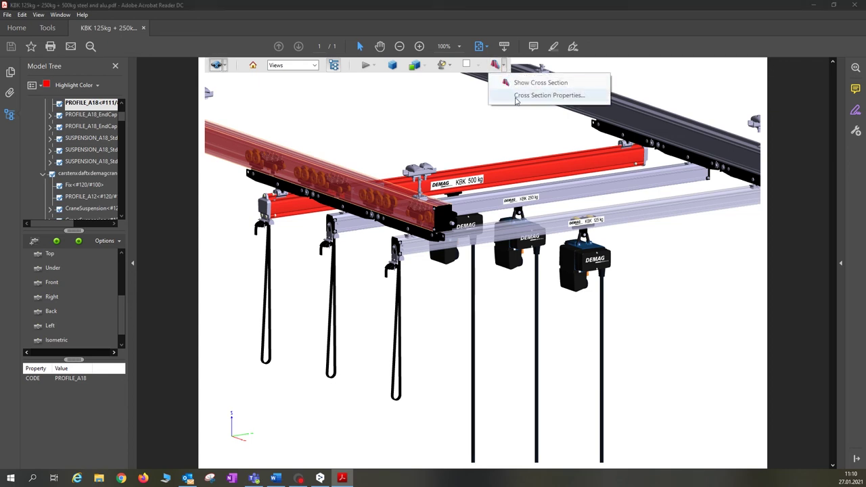
{"action": "left_click", "coordinate": [515, 96]}
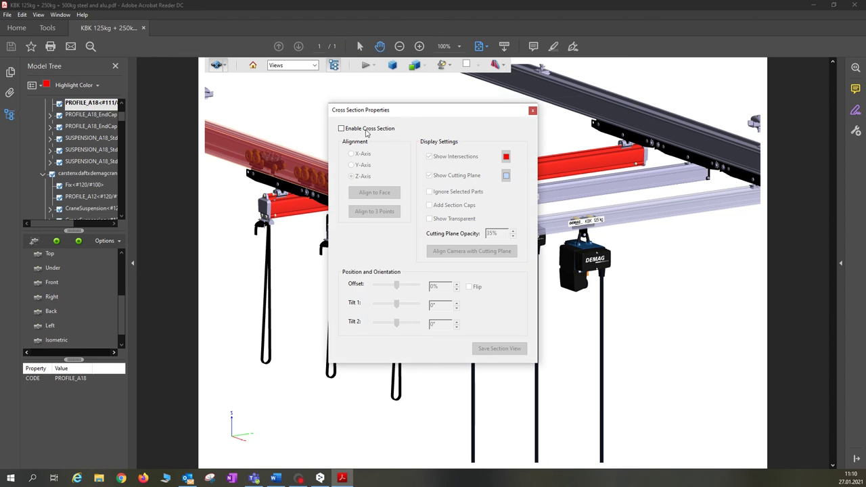
{"action": "left_click", "coordinate": [341, 128]}
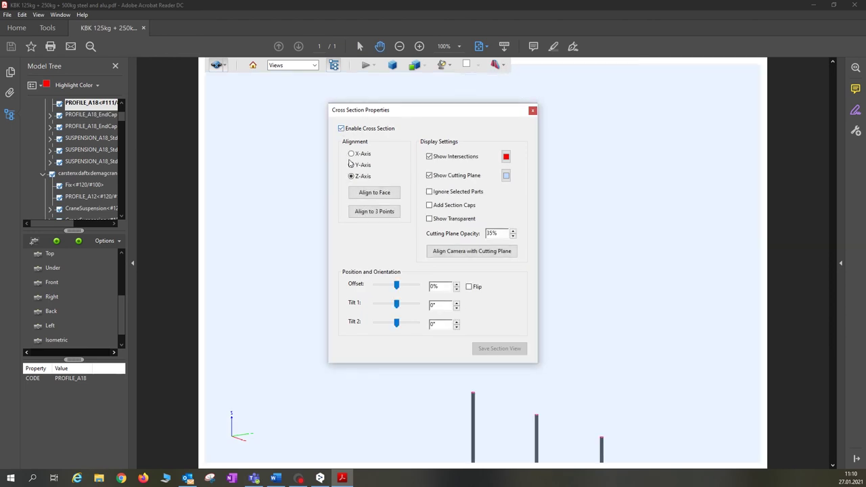
{"action": "left_click", "coordinate": [351, 165]}
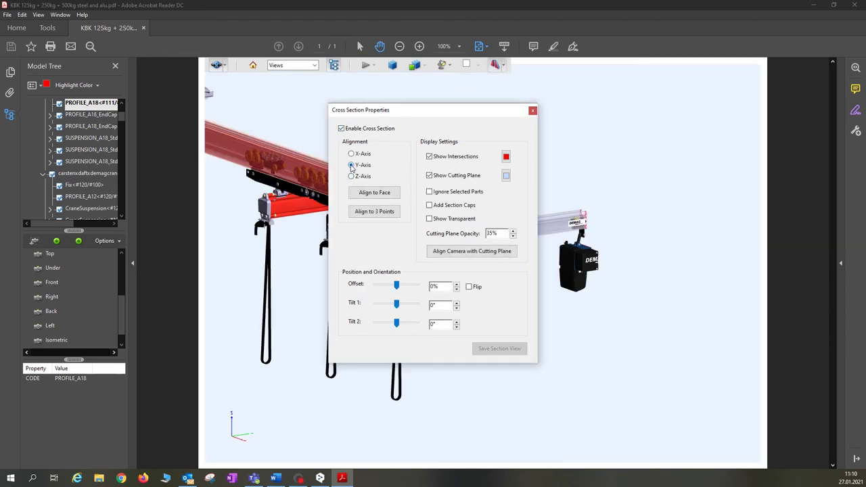
{"action": "left_click", "coordinate": [351, 155]}
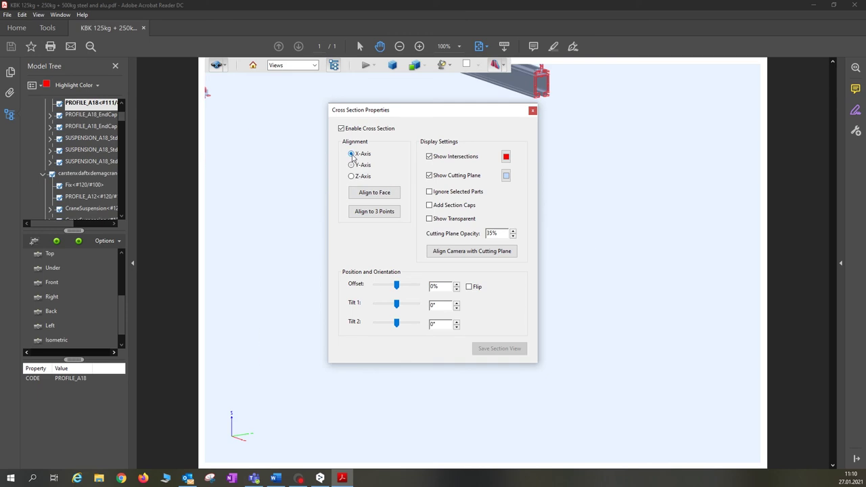
{"action": "left_click", "coordinate": [351, 165]}
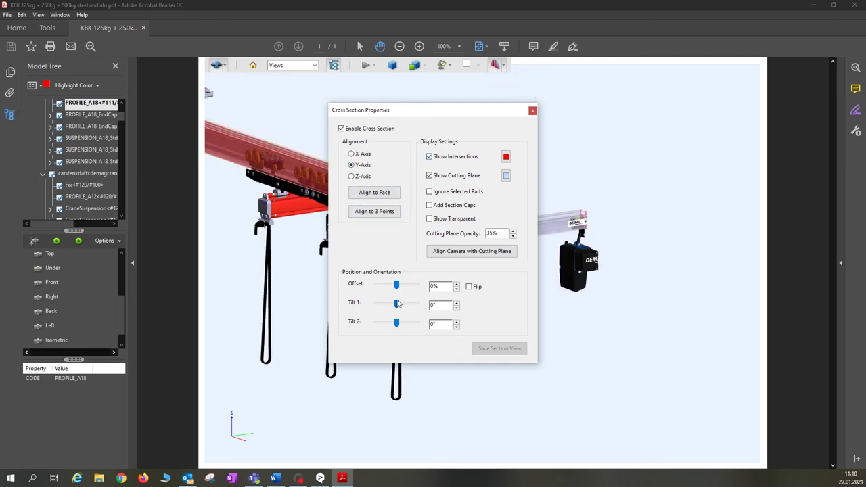
{"action": "left_click", "coordinate": [351, 177]}
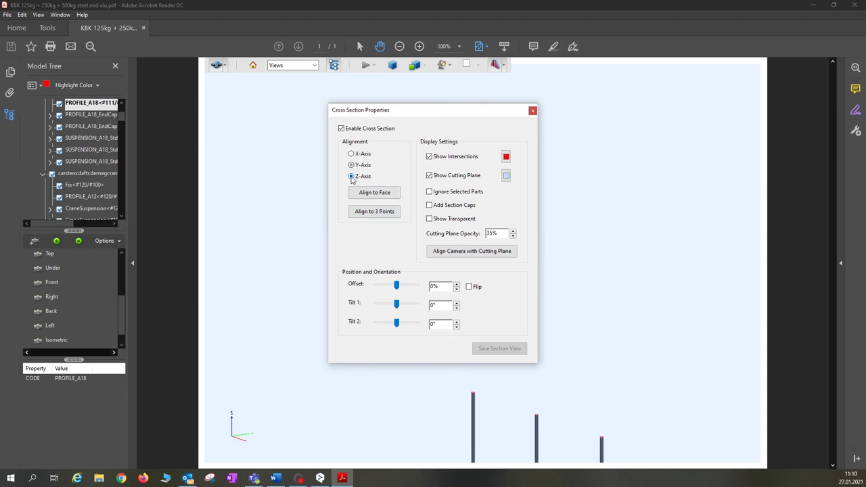
{"action": "left_click_drag", "start_coordinate": [397, 285], "coordinate": [427, 283]}
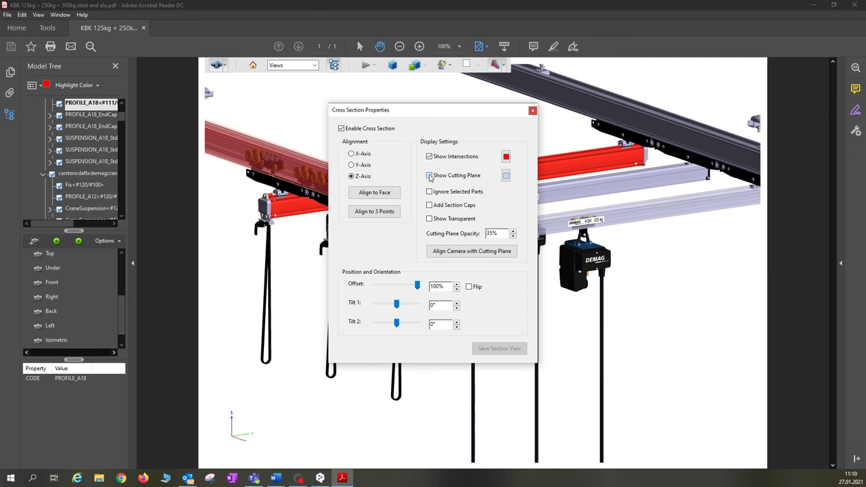
{"action": "left_click", "coordinate": [429, 176]}
{"action": "left_click_drag", "start_coordinate": [415, 117], "coordinate": [130, 201]}
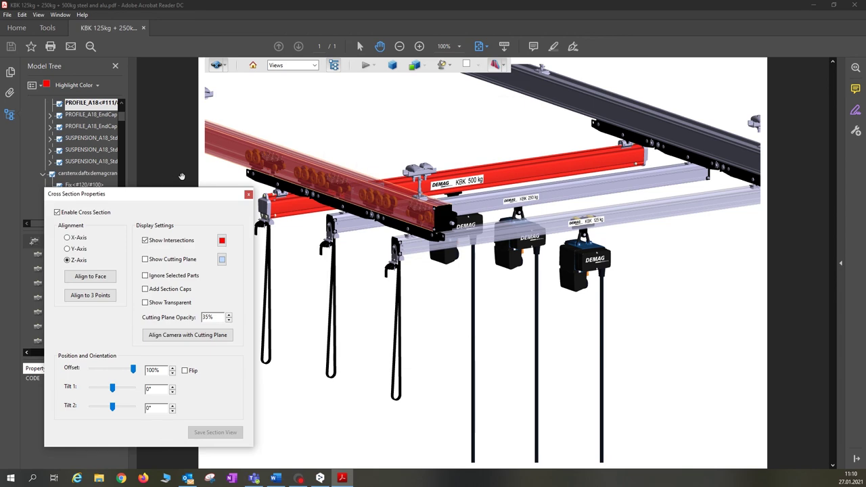
Step: Switch the section to Y-axis, hide intersections, and set Offset −2%, Tilt 1 −2°, Tilt 2 2°
{"action": "left_click", "coordinate": [68, 249]}
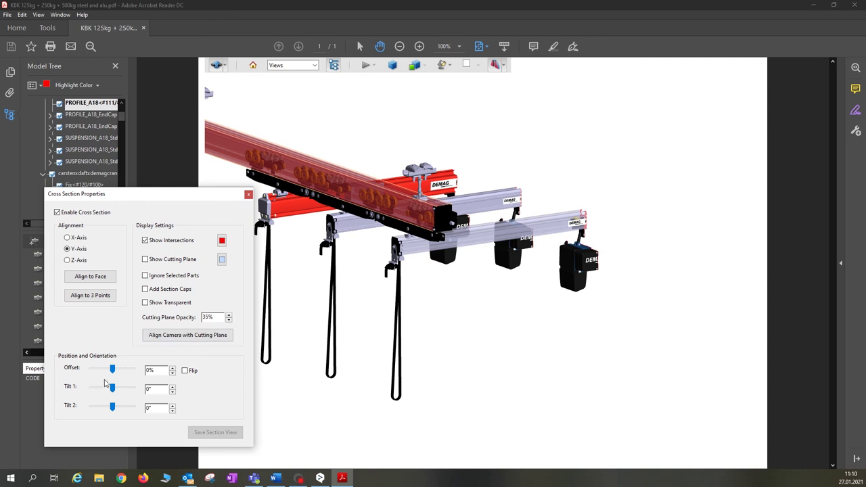
{"action": "left_click_drag", "start_coordinate": [527, 299], "coordinate": [745, 316]}
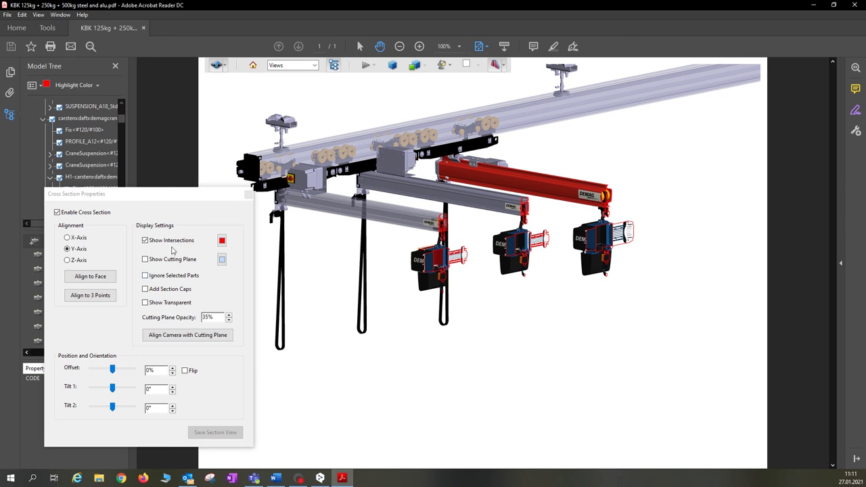
{"action": "left_click", "coordinate": [145, 241]}
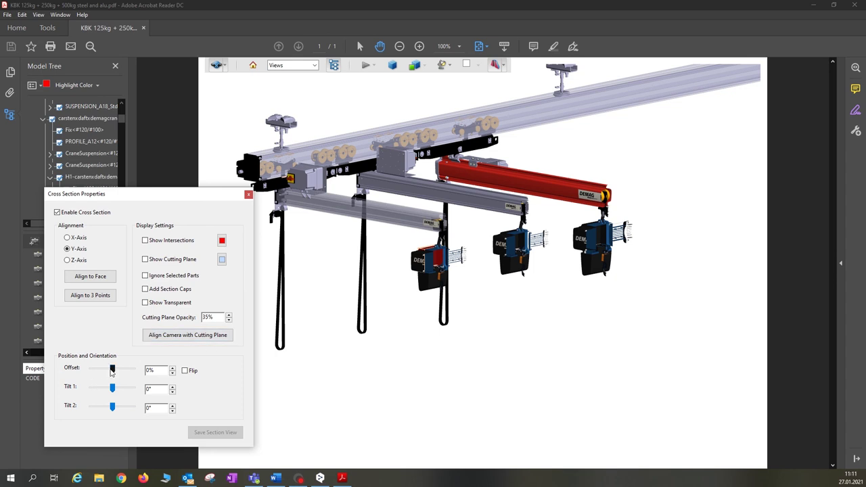
{"action": "left_click_drag", "start_coordinate": [113, 371], "coordinate": [112, 406]}
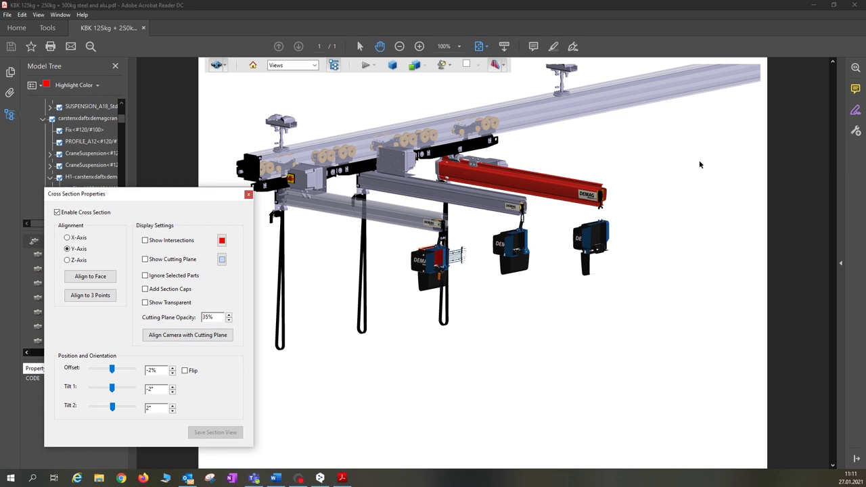
Step: Hide the cross section to show the full crane, then select only the front right rail
{"action": "left_click", "coordinate": [503, 66]}
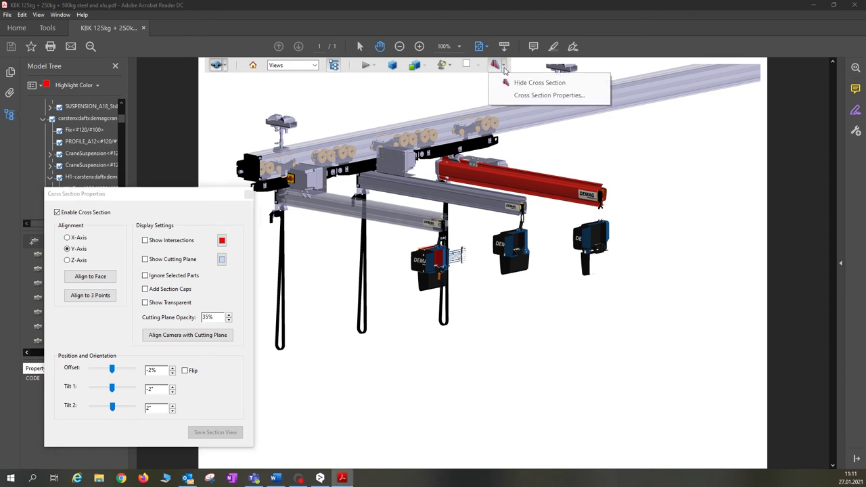
{"action": "left_click", "coordinate": [518, 83]}
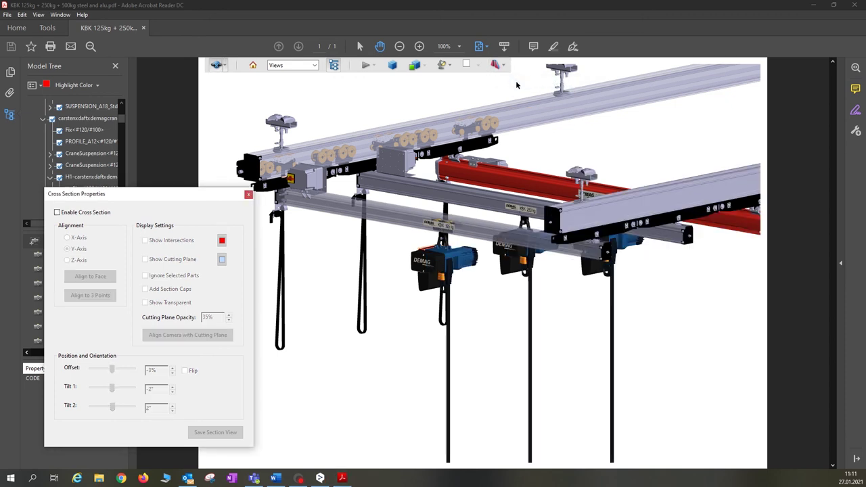
{"action": "left_click", "coordinate": [697, 201]}
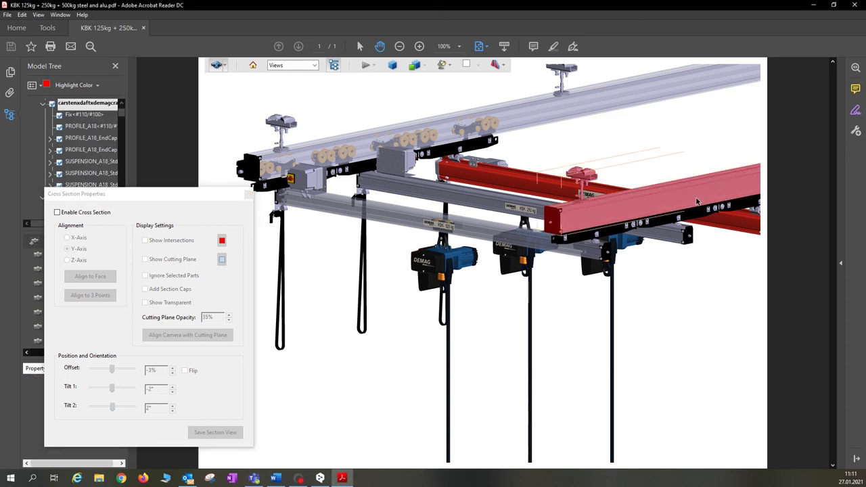
{"action": "left_click", "coordinate": [697, 201]}
{"action": "left_click", "coordinate": [697, 201]}
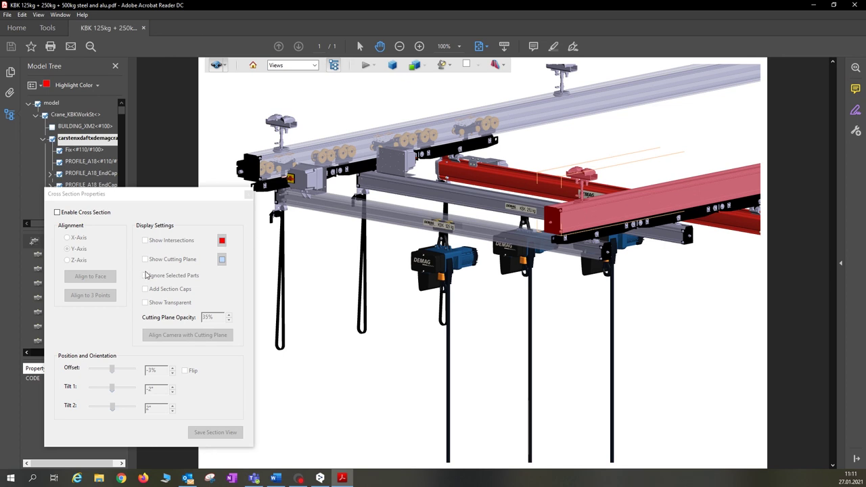
Step: Re-enable the cross section with Ignore Selected Parts checked and the offset at 3%
{"action": "left_click", "coordinate": [57, 213]}
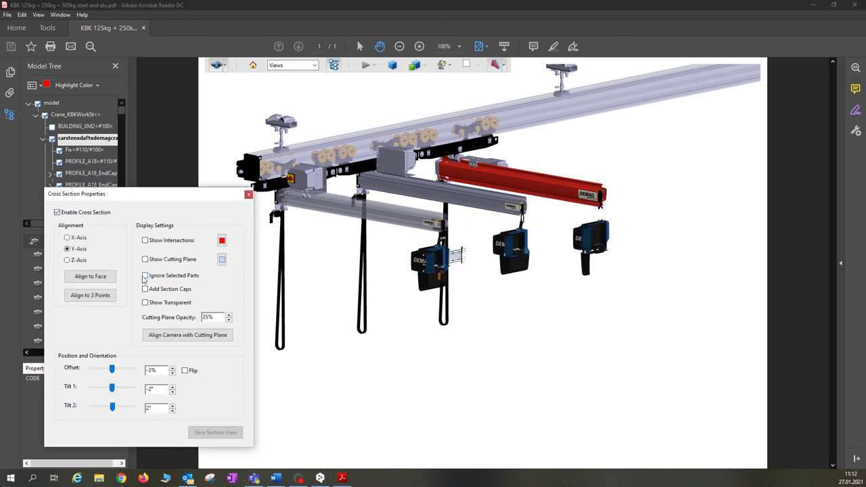
{"action": "left_click", "coordinate": [145, 276]}
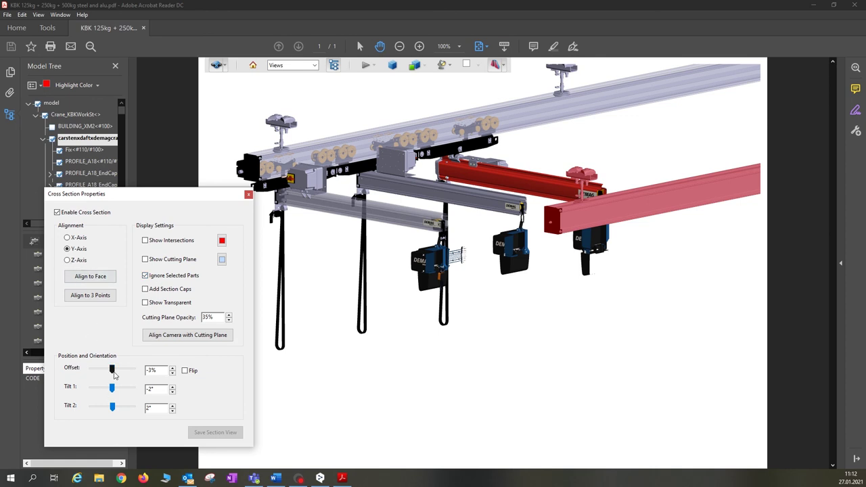
{"action": "mouse_move", "coordinate": [114, 374]}
{"action": "left_mouse_down"}
{"action": "mouse_move", "coordinate": [124, 374]}
{"action": "mouse_move", "coordinate": [113, 374]}
{"action": "left_mouse_up"}
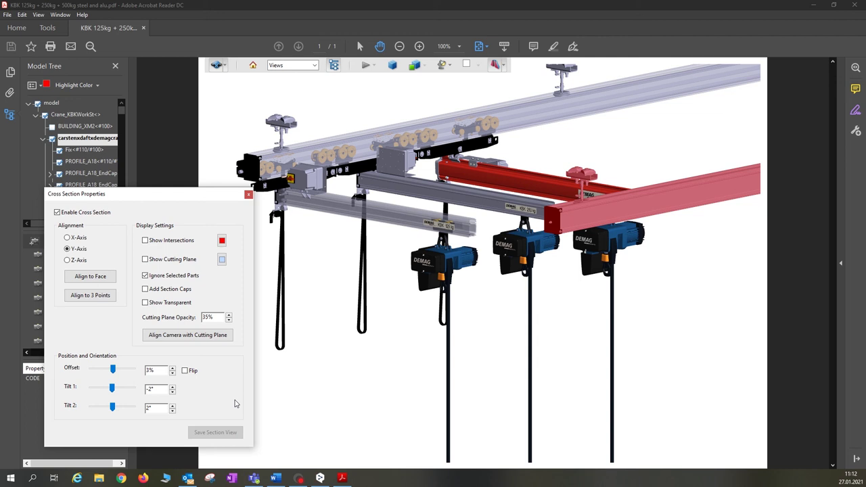
{"action": "left_click", "coordinate": [346, 366]}
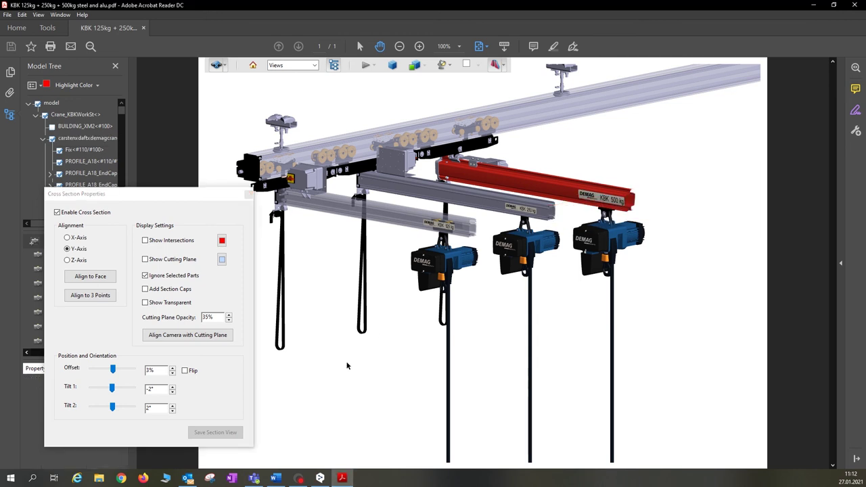
{"action": "left_click", "coordinate": [504, 65]}
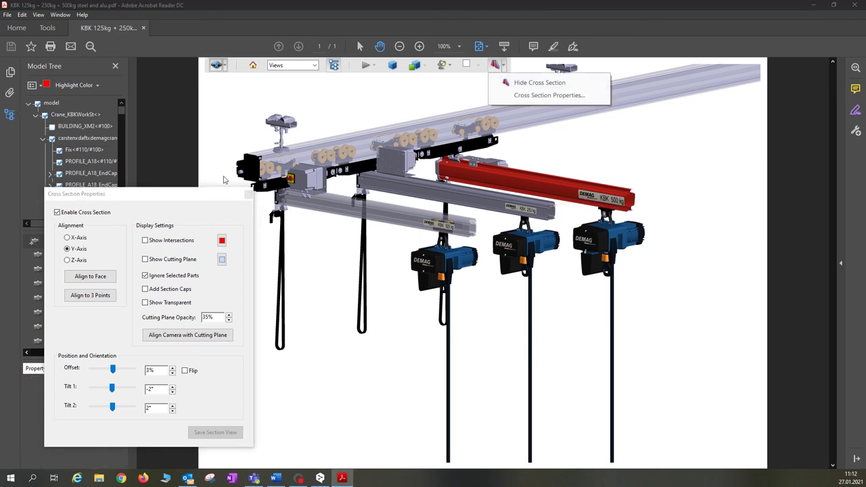
Step: Close the Cross Section Properties dialog and rotate the sectioned crane into view
{"action": "left_click", "coordinate": [226, 179]}
{"action": "left_click", "coordinate": [248, 196]}
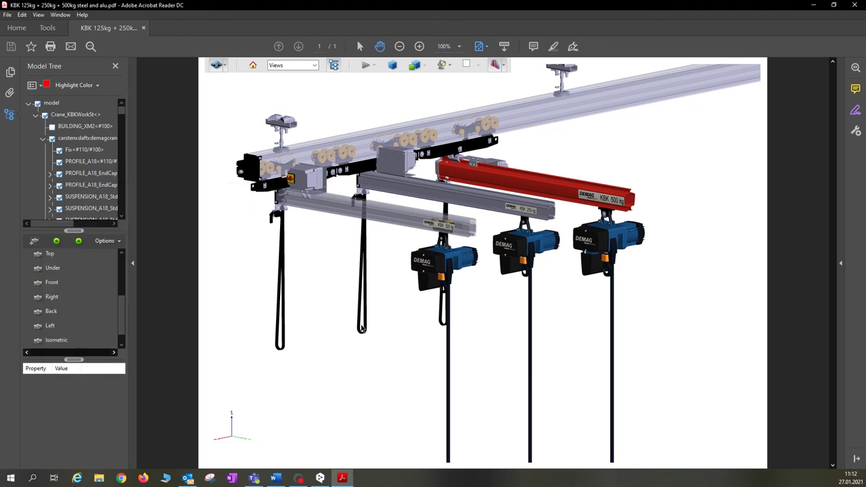
{"action": "left_click_drag", "start_coordinate": [325, 359], "coordinate": [360, 343]}
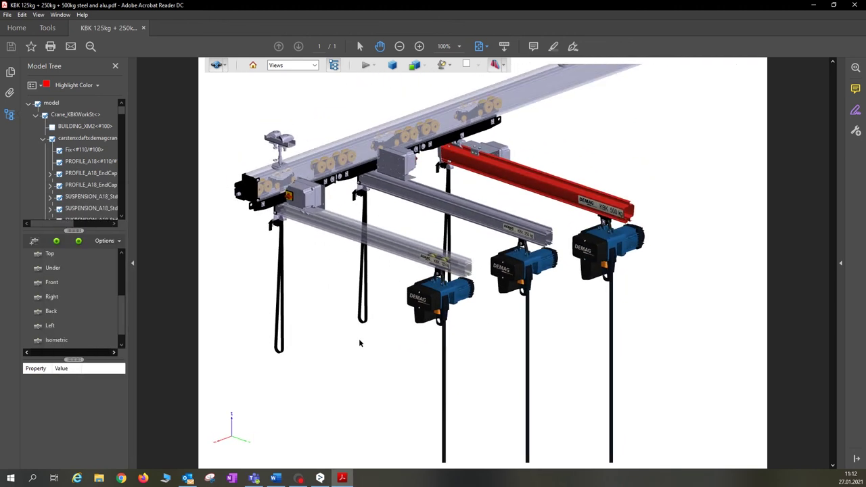